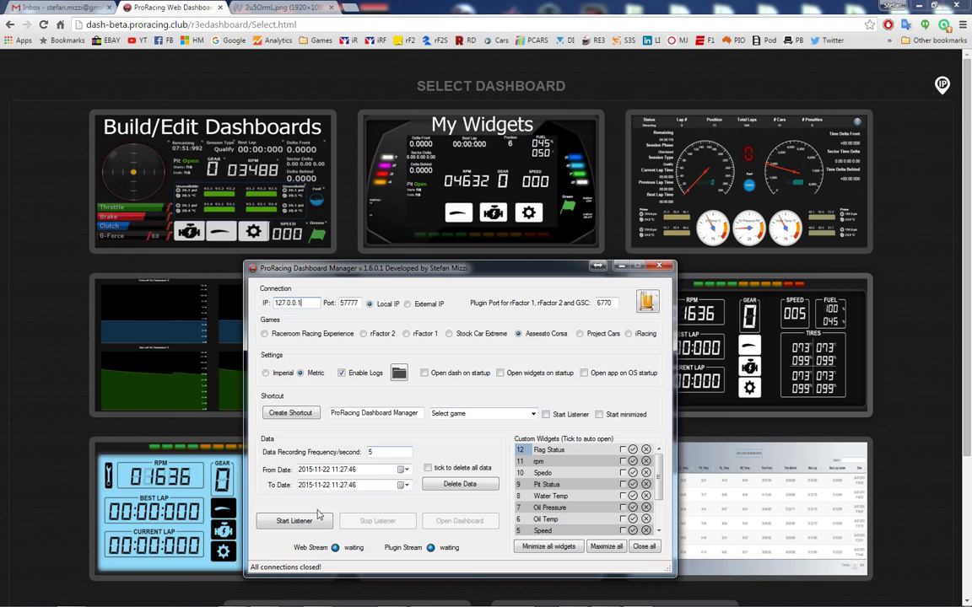
Start the listener in the dashboard manager, and open the custom widget creation page of the dashboard builder.
{"action": "left_click", "coordinate": [291, 521]}
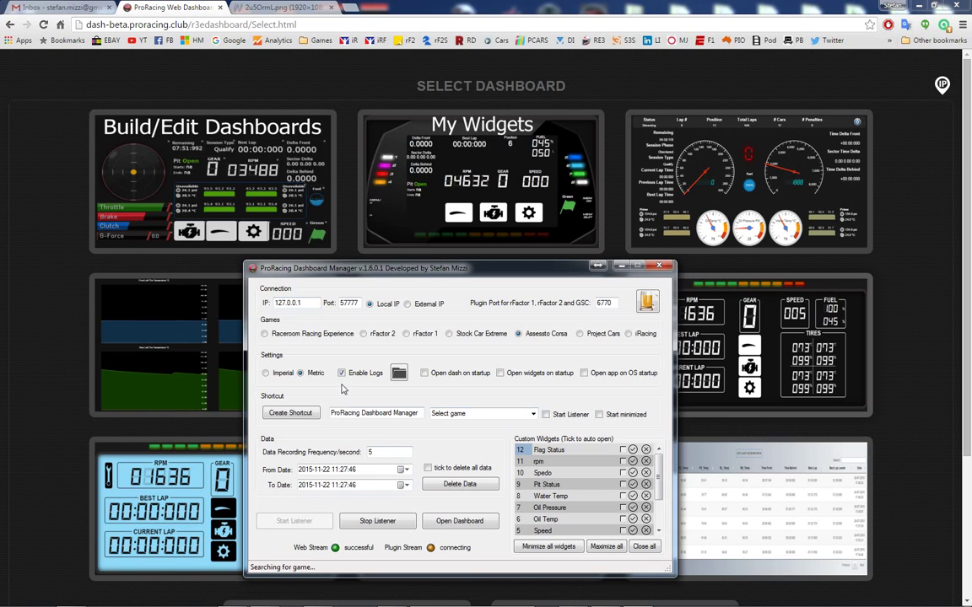
{"action": "left_click", "coordinate": [597, 266]}
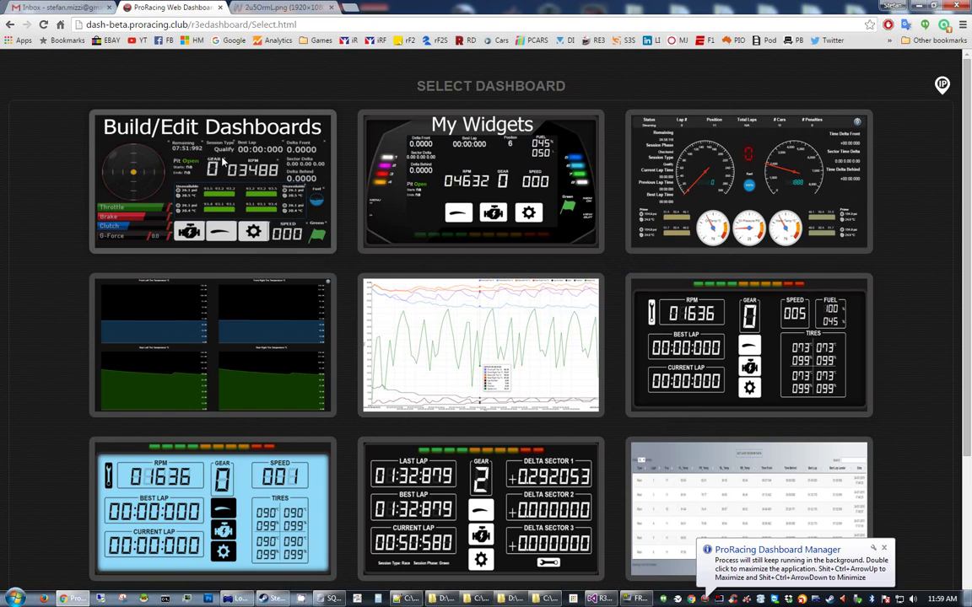
{"action": "left_click", "coordinate": [208, 157]}
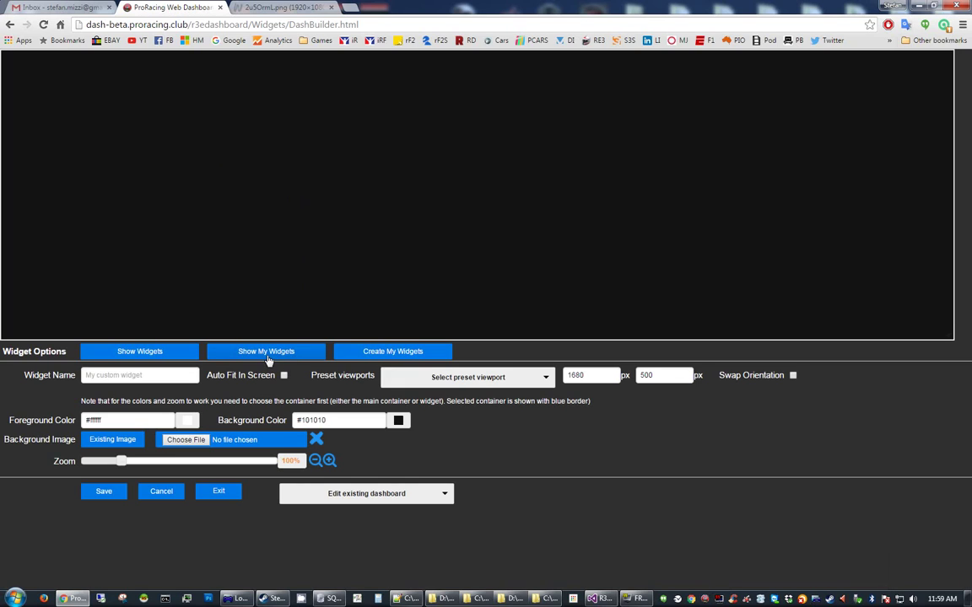
{"action": "left_click", "coordinate": [421, 354]}
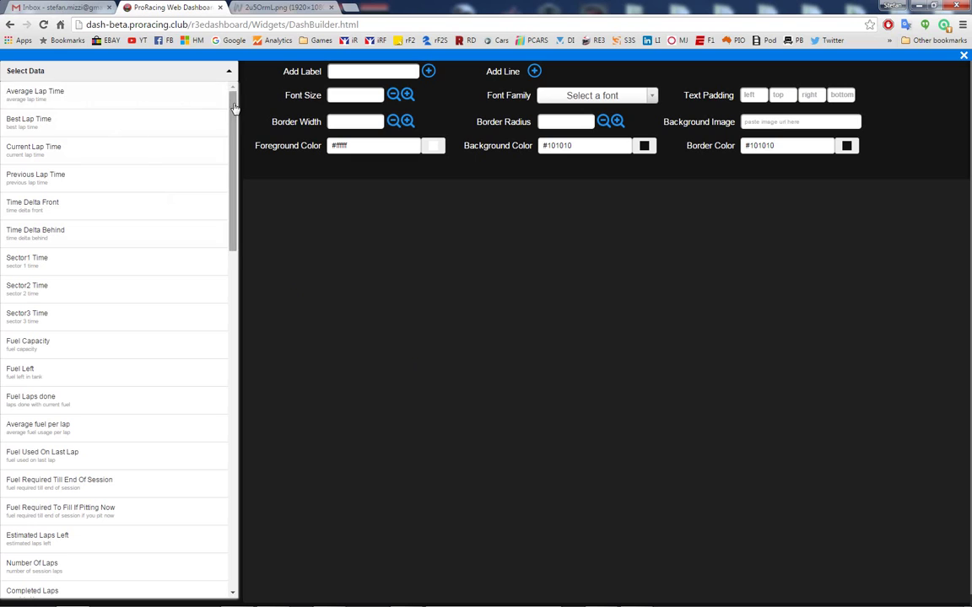
Add a Sector1 Time field to the widget canvas and place it at the canvas's left edge.
{"action": "mouse_move", "coordinate": [235, 104]}
{"action": "left_mouse_down"}
{"action": "mouse_move", "coordinate": [236, 119]}
{"action": "mouse_move", "coordinate": [235, 105]}
{"action": "left_mouse_up"}
{"action": "left_click_drag", "start_coordinate": [231, 226], "coordinate": [226, 198]}
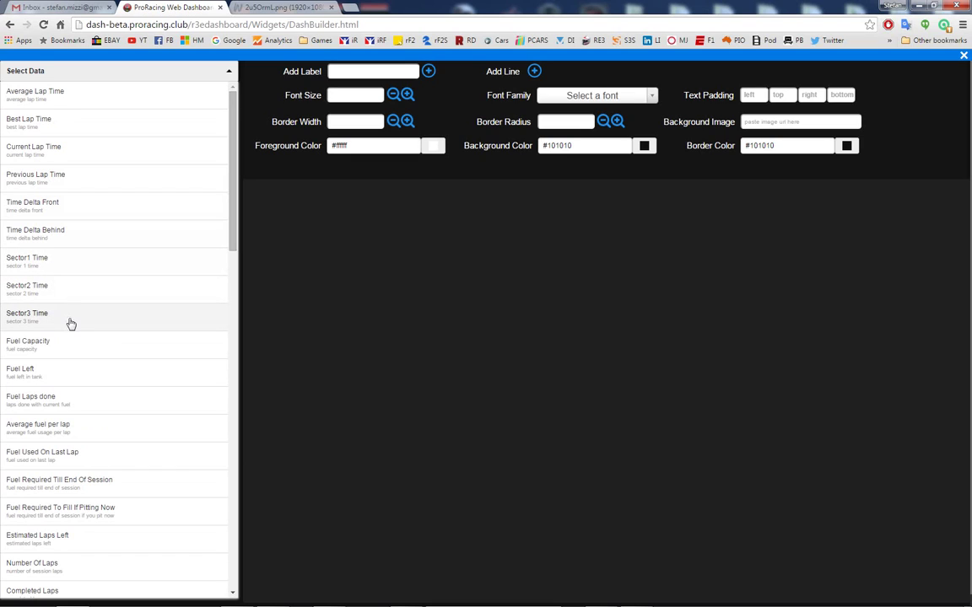
{"action": "left_click", "coordinate": [63, 262]}
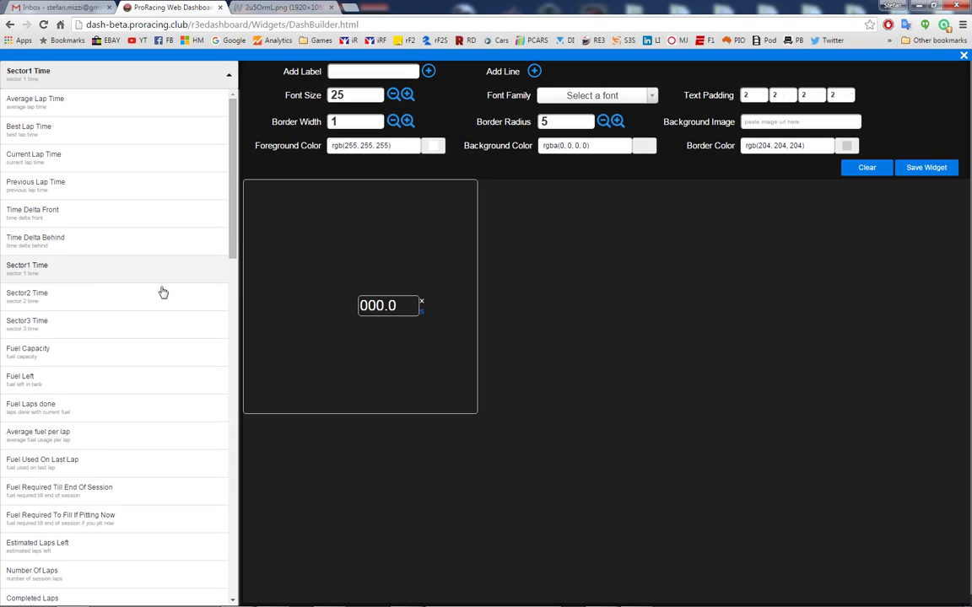
{"action": "left_click_drag", "start_coordinate": [390, 306], "coordinate": [314, 267]}
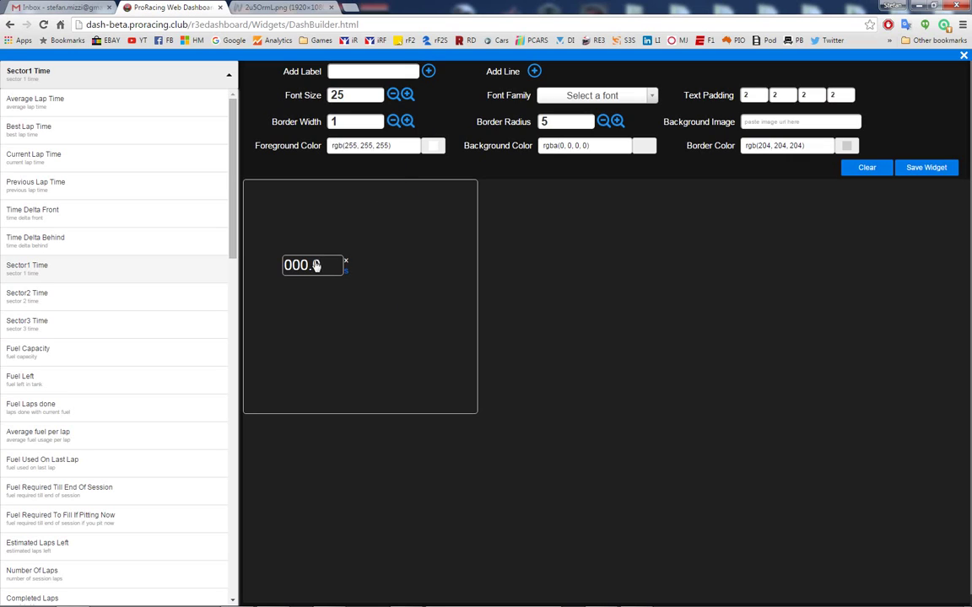
{"action": "left_click_drag", "start_coordinate": [318, 264], "coordinate": [279, 244]}
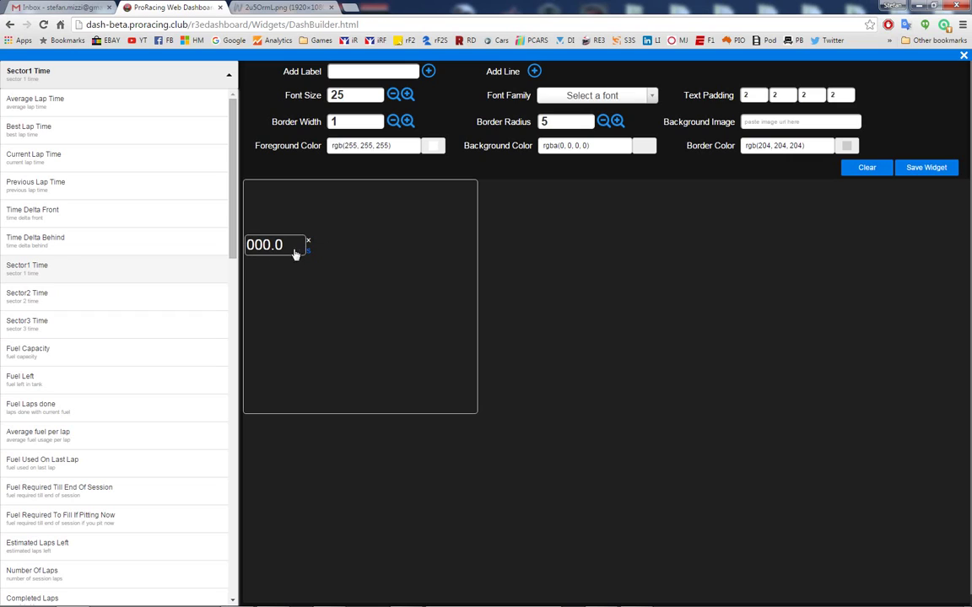
Add Sector2 Time and Sector3 Time fields and place them in a row beside the Sector1 Time field.
{"action": "left_click", "coordinate": [61, 299]}
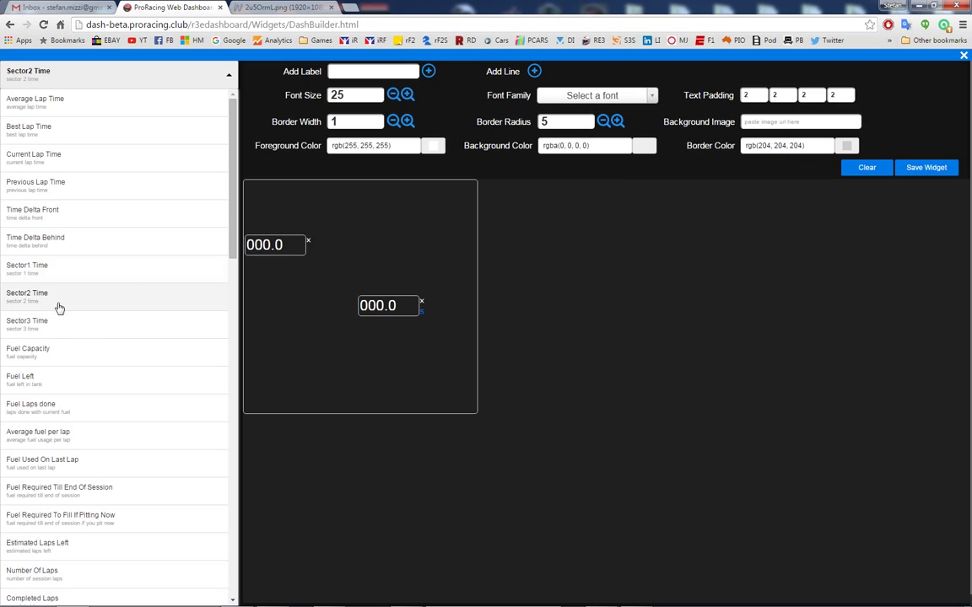
{"action": "left_click", "coordinate": [53, 325]}
{"action": "left_click_drag", "start_coordinate": [384, 315], "coordinate": [347, 260]}
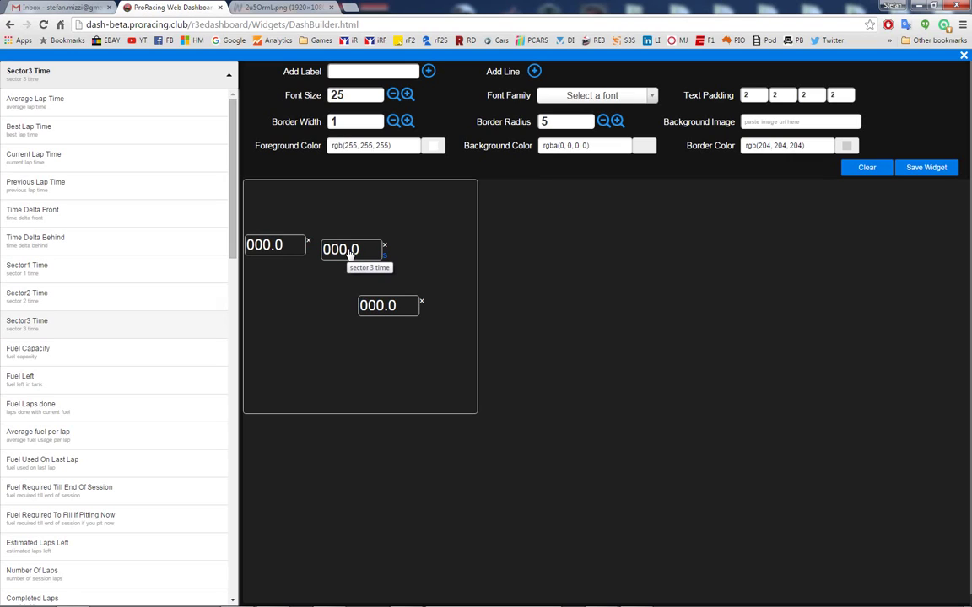
{"action": "left_click_drag", "start_coordinate": [351, 254], "coordinate": [423, 261]}
{"action": "left_click_drag", "start_coordinate": [385, 313], "coordinate": [354, 260]}
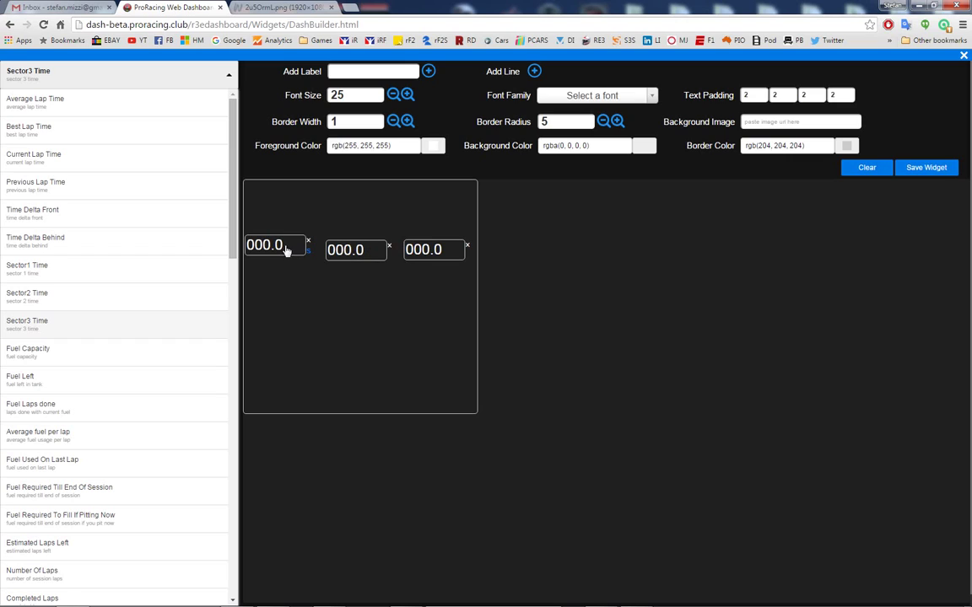
Replace the Sector1 Time field with a newly added one and shift all three sector time fields higher in a row.
{"action": "left_click_drag", "start_coordinate": [287, 248], "coordinate": [292, 254]}
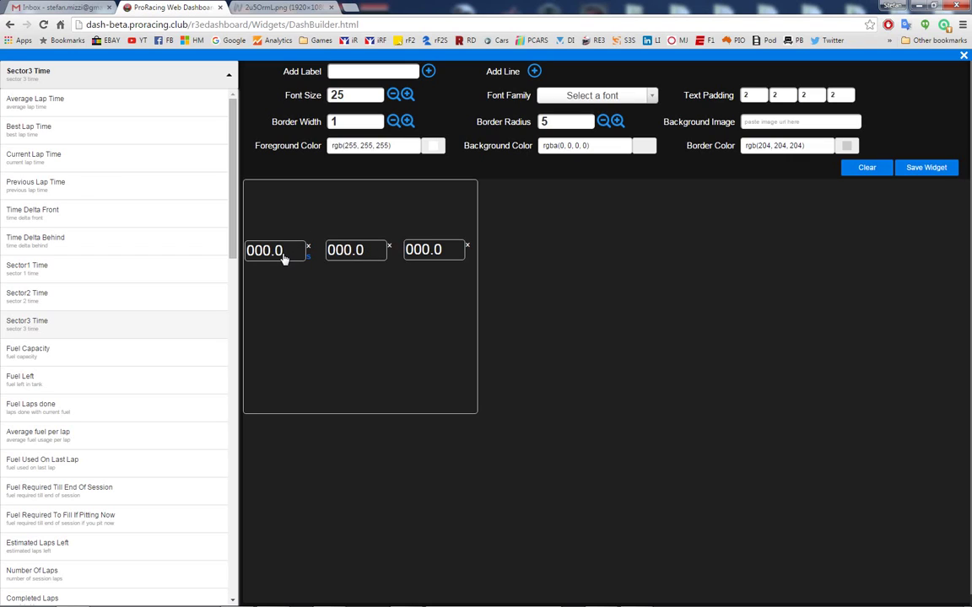
{"action": "left_click_drag", "start_coordinate": [285, 254], "coordinate": [282, 252]}
{"action": "left_click", "coordinate": [307, 241]}
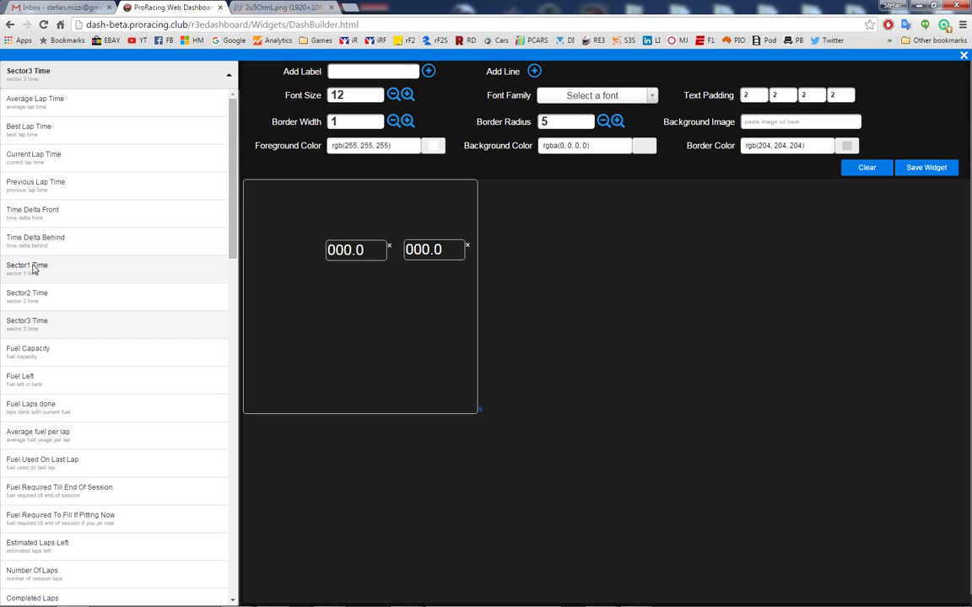
{"action": "left_click_drag", "start_coordinate": [189, 266], "coordinate": [288, 230]}
{"action": "left_click_drag", "start_coordinate": [340, 250], "coordinate": [333, 235]}
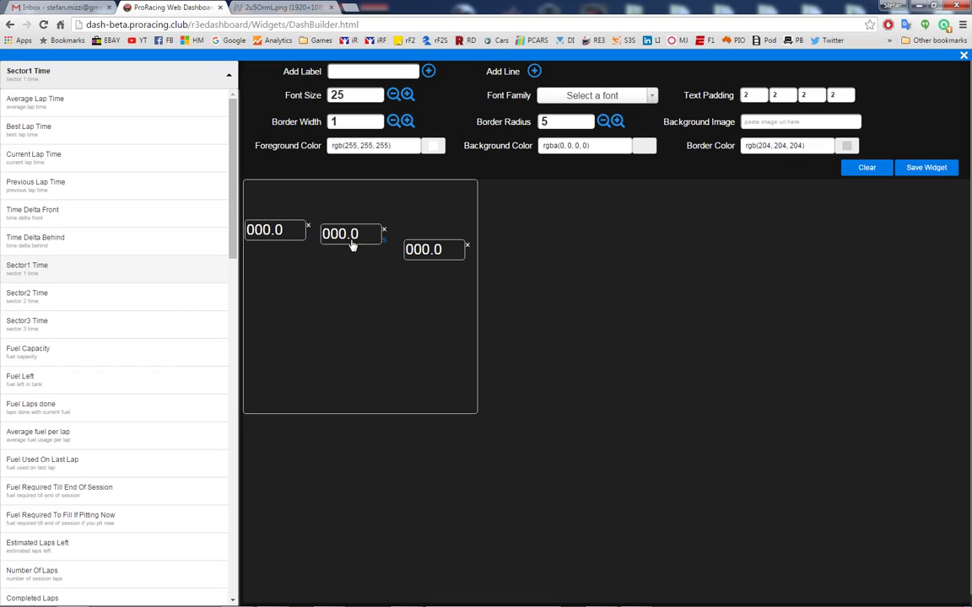
{"action": "left_click_drag", "start_coordinate": [414, 250], "coordinate": [417, 237]}
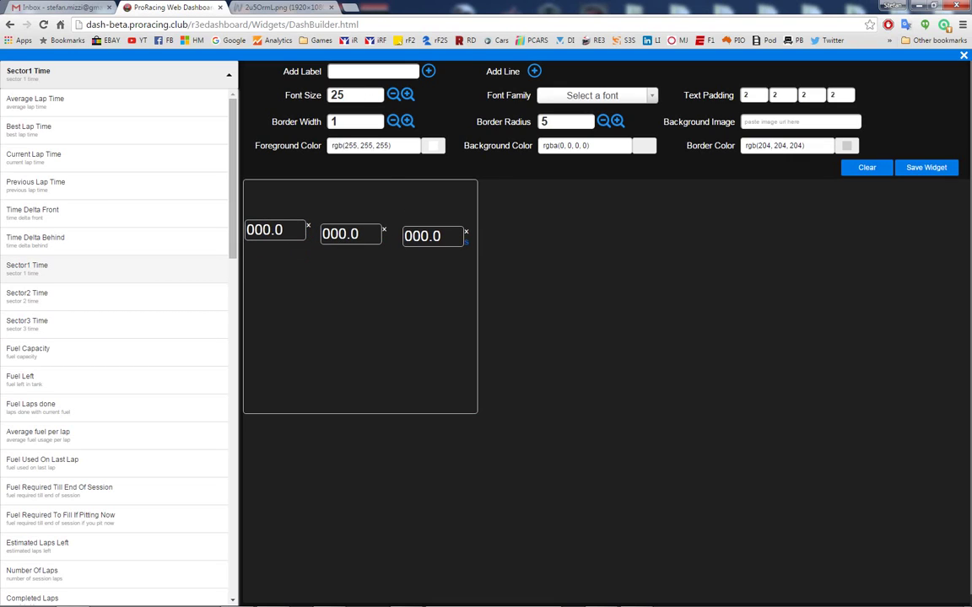
Add a "Sector 1" text label and place it in the canvas's upper-left corner above the Sector1 Time field.
{"action": "left_click", "coordinate": [337, 71]}
{"action": "type", "text": "Sector 1"}
{"action": "left_click", "coordinate": [428, 72]}
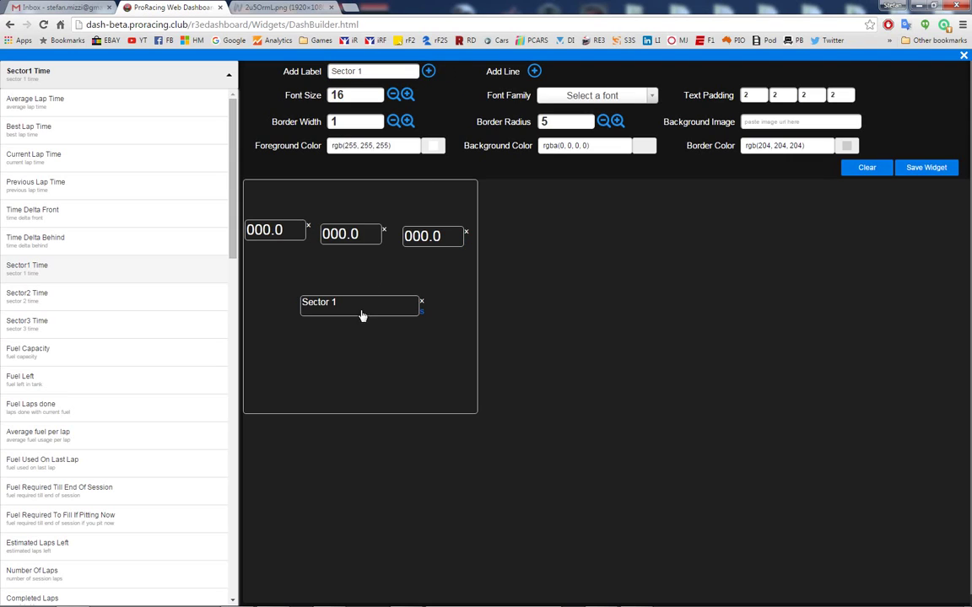
{"action": "left_click_drag", "start_coordinate": [362, 318], "coordinate": [295, 187]}
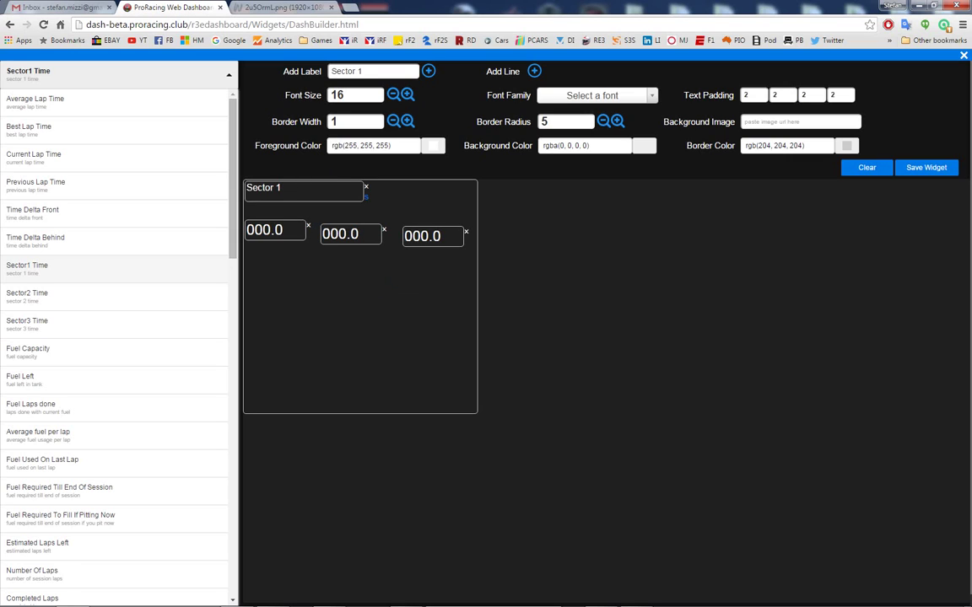
Add a "Sector 2" text label and place it beside the Sector 1 label.
{"action": "left_click", "coordinate": [363, 71]}
{"action": "type", "text": "2"}
{"action": "left_click", "coordinate": [428, 71]}
{"action": "left_click_drag", "start_coordinate": [358, 318], "coordinate": [425, 189]}
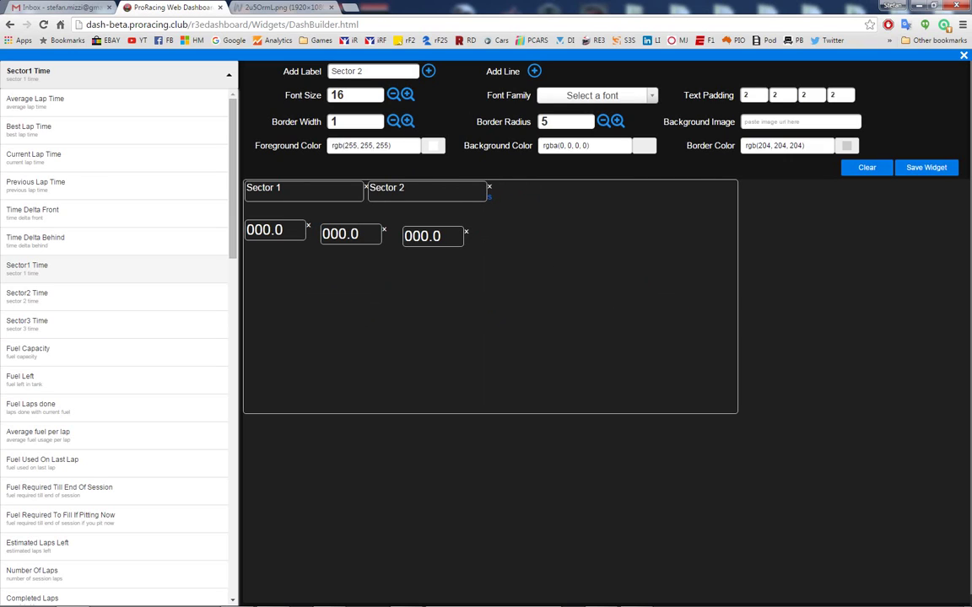
Add a "Sector 3" text label at the end of the label row and shift the Sector 2 label slightly right.
{"action": "left_click", "coordinate": [364, 71]}
{"action": "left_click", "coordinate": [428, 73]}
{"action": "left_click_drag", "start_coordinate": [593, 302], "coordinate": [557, 189]}
{"action": "left_click_drag", "start_coordinate": [410, 197], "coordinate": [427, 200]}
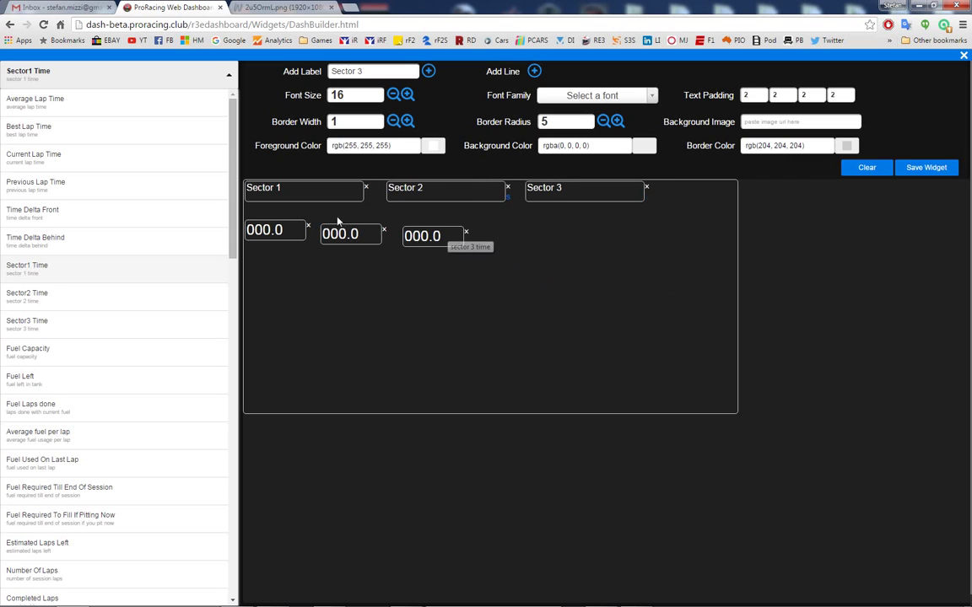
Set the Sector 1 label's font size to 20 and its font family to Lato 900.
{"action": "left_click", "coordinate": [407, 95]}
{"action": "left_click", "coordinate": [406, 95]}
{"action": "left_click", "coordinate": [407, 95]}
{"action": "left_click", "coordinate": [407, 95]}
{"action": "left_click", "coordinate": [407, 96]}
{"action": "left_click", "coordinate": [393, 95]}
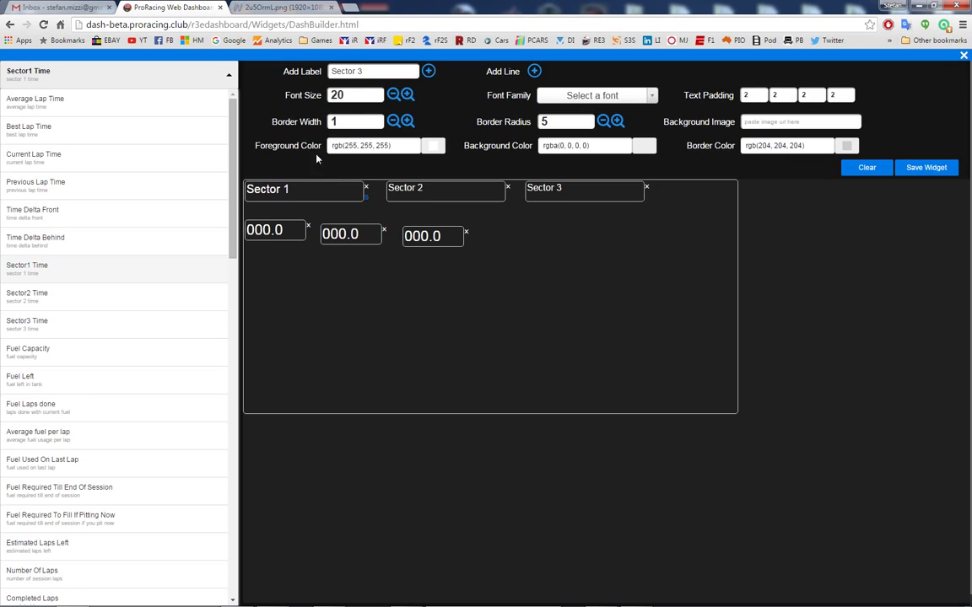
{"action": "left_click", "coordinate": [587, 95]}
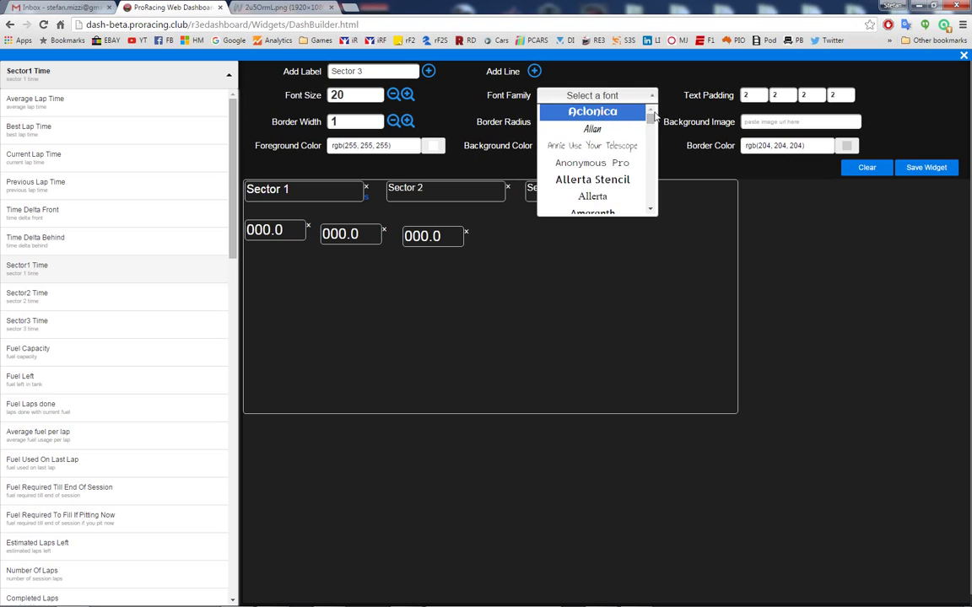
{"action": "left_click_drag", "start_coordinate": [651, 125], "coordinate": [649, 156]}
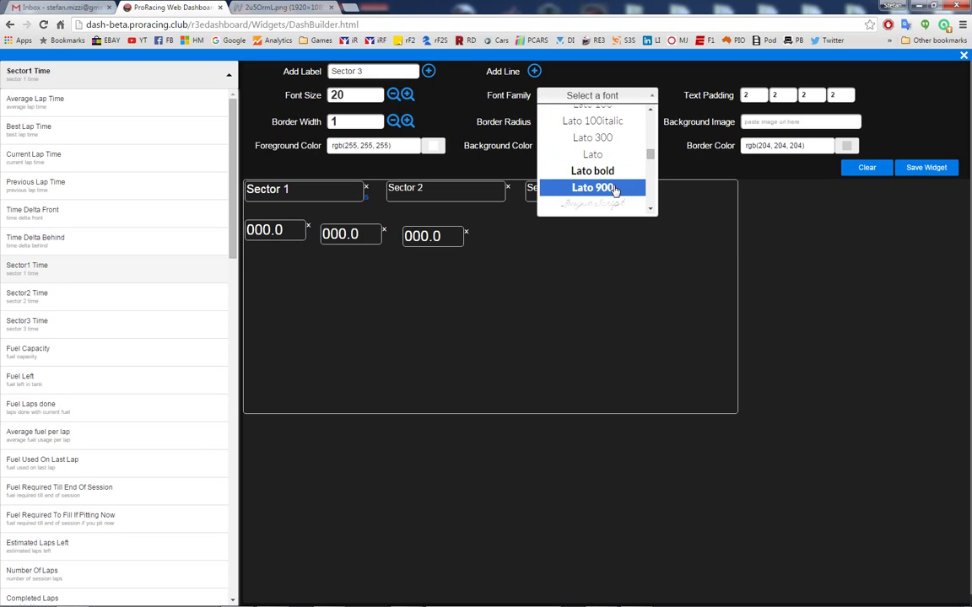
{"action": "left_click", "coordinate": [615, 188]}
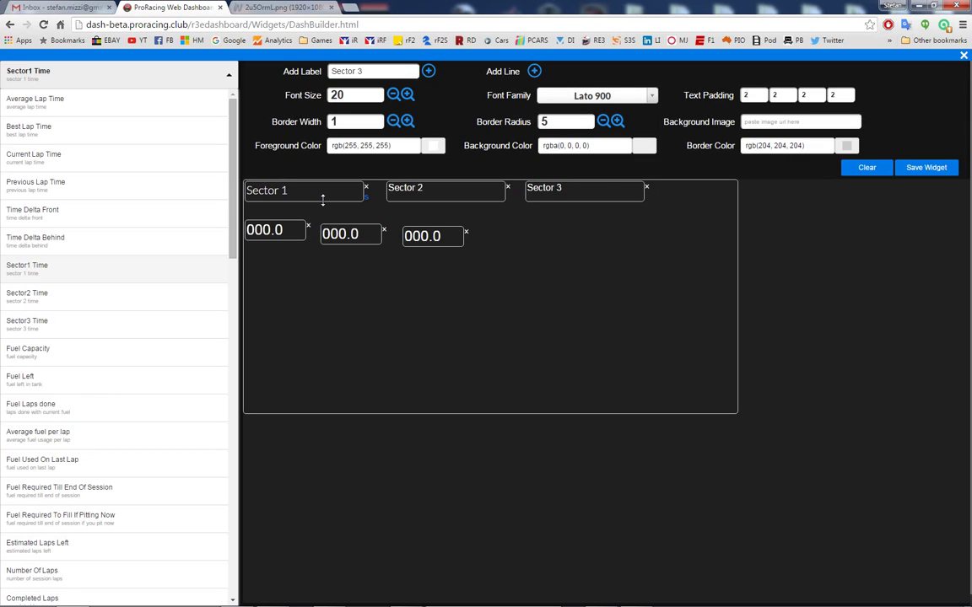
Set the Sector 2 label's font size to 20 and its font family to Lato bold.
{"action": "left_click", "coordinate": [428, 189]}
{"action": "left_click", "coordinate": [407, 96]}
{"action": "left_click", "coordinate": [406, 95]}
{"action": "left_click", "coordinate": [407, 95]}
{"action": "left_click", "coordinate": [407, 95]}
{"action": "left_click", "coordinate": [650, 97]}
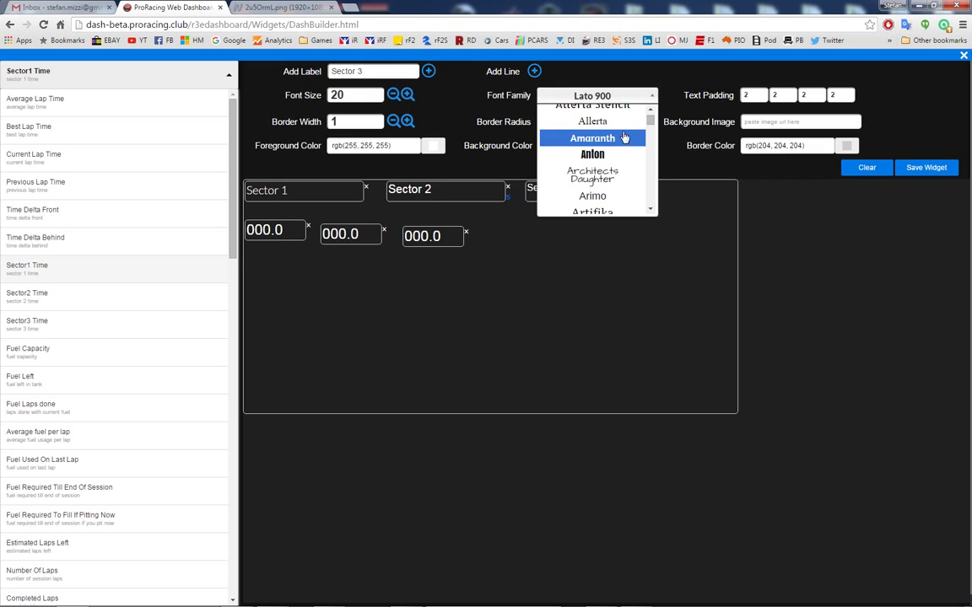
{"action": "left_click_drag", "start_coordinate": [650, 114], "coordinate": [646, 155]}
{"action": "left_click", "coordinate": [611, 140]}
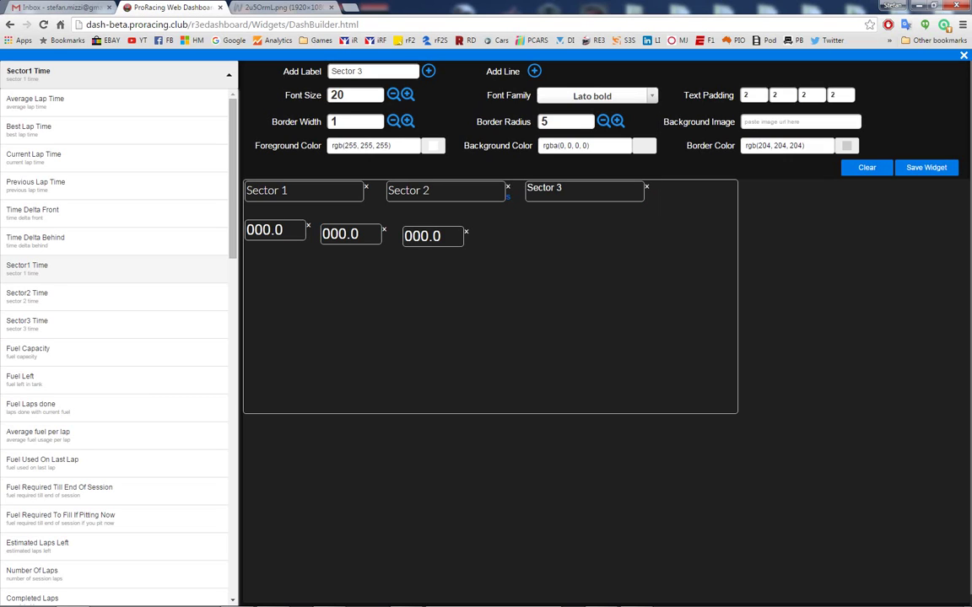
Set the Sector 3 label's font size to 20 and its font family to Lato bold.
{"action": "left_click", "coordinate": [566, 192]}
{"action": "left_click", "coordinate": [407, 96]}
{"action": "left_click", "coordinate": [407, 95]}
{"action": "left_click", "coordinate": [650, 97]}
{"action": "left_click_drag", "start_coordinate": [650, 116], "coordinate": [648, 157]}
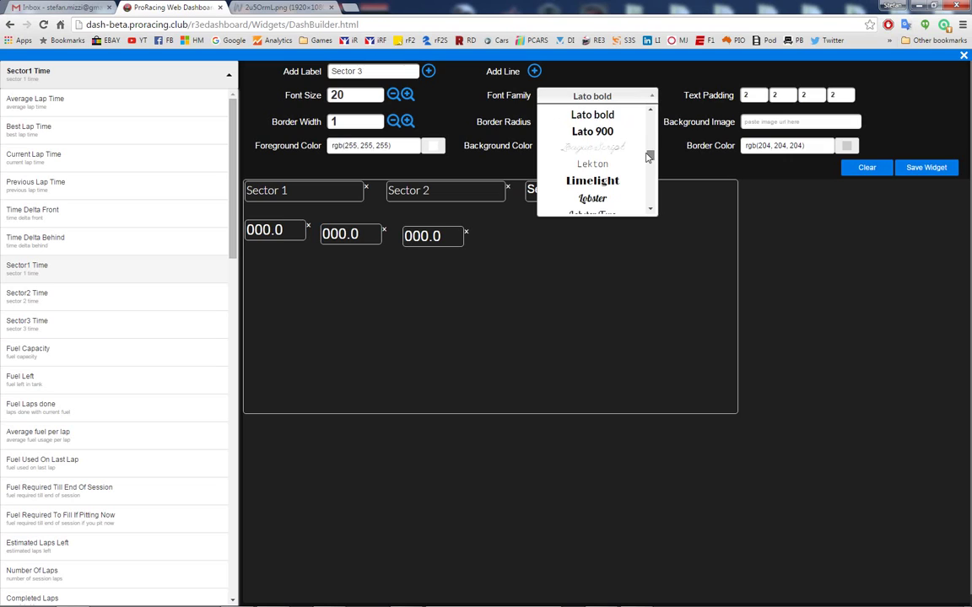
{"action": "left_click", "coordinate": [609, 121]}
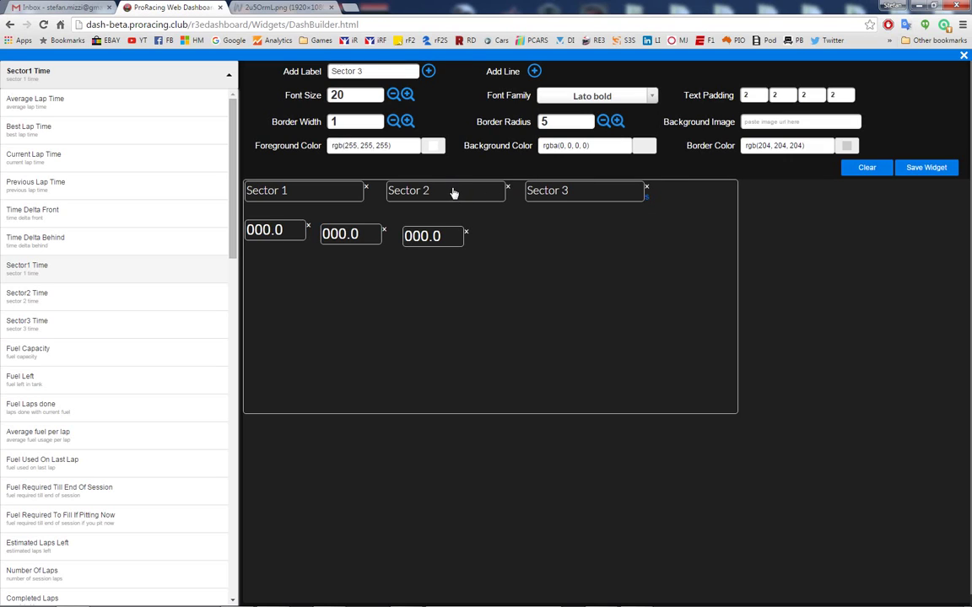
Shift the Sector 2 label slightly left and move the Sector2 and Sector3 Time fields right toward their labels.
{"action": "left_click_drag", "start_coordinate": [453, 193], "coordinate": [444, 194]}
{"action": "left_click_drag", "start_coordinate": [462, 238], "coordinate": [548, 238]}
{"action": "left_click_drag", "start_coordinate": [367, 237], "coordinate": [425, 250]}
Try left text padding values from 5 to 8 on the Sector 1 label, and set it back to 2.
{"action": "left_click", "coordinate": [308, 200]}
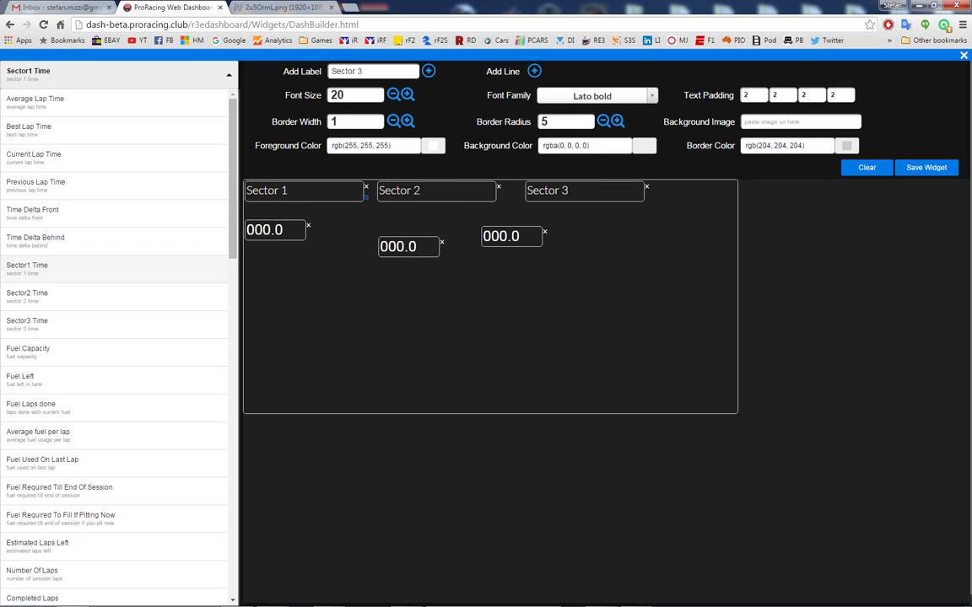
{"action": "double_click", "coordinate": [746, 96]}
{"action": "type", "text": "5"}
{"action": "type", "text": "6"}
{"action": "type", "text": "7"}
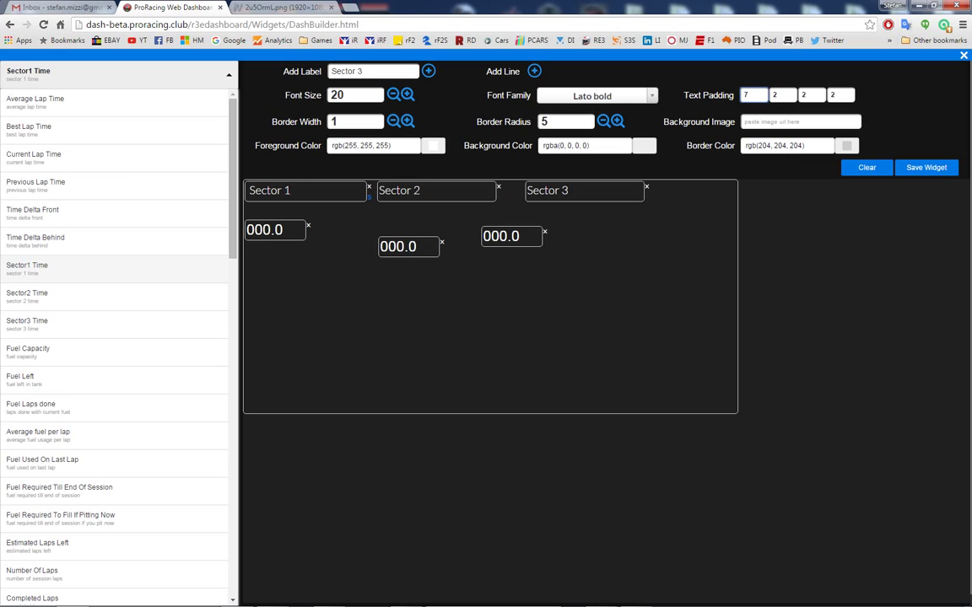
{"action": "type", "text": "8"}
{"action": "type", "text": "2"}
Try raising the Sector 1 label's border width to 6, and set it back to 1.
{"action": "double_click", "coordinate": [337, 123]}
{"action": "key", "text": "Up"}
{"action": "key", "text": "Up"}
{"action": "key", "text": "Up"}
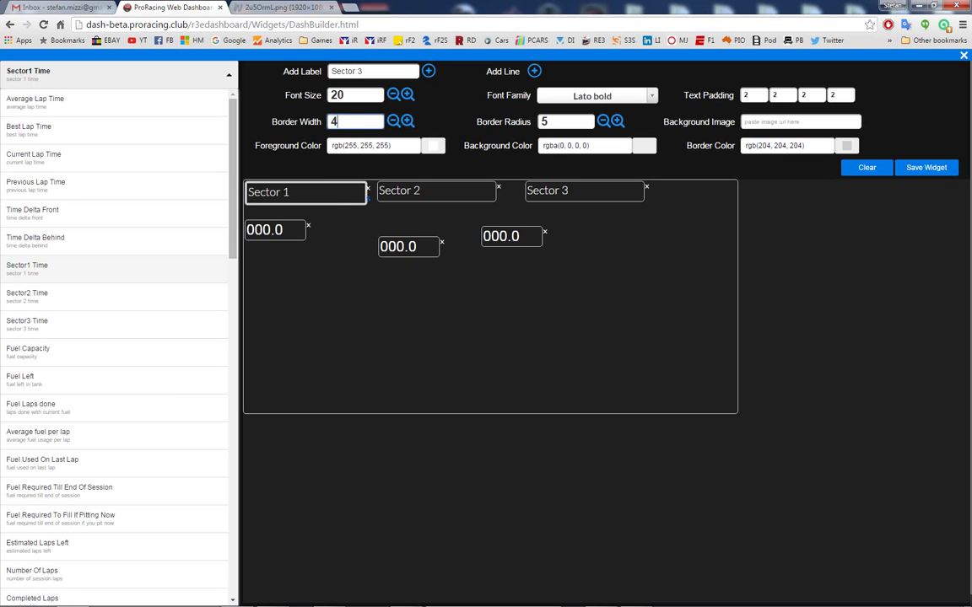
{"action": "key", "text": "Up"}
{"action": "key", "text": "Up"}
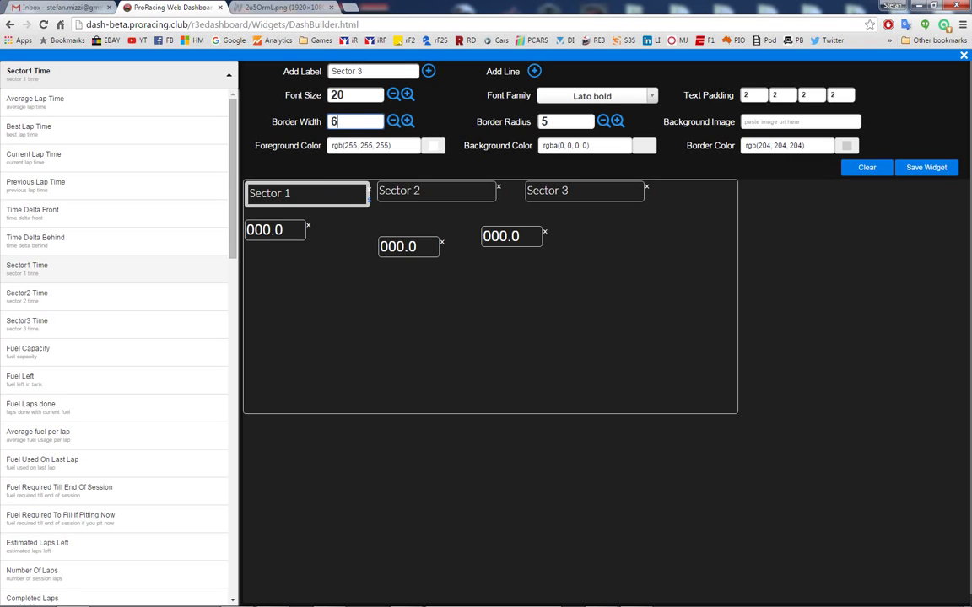
{"action": "type", "text": "1"}
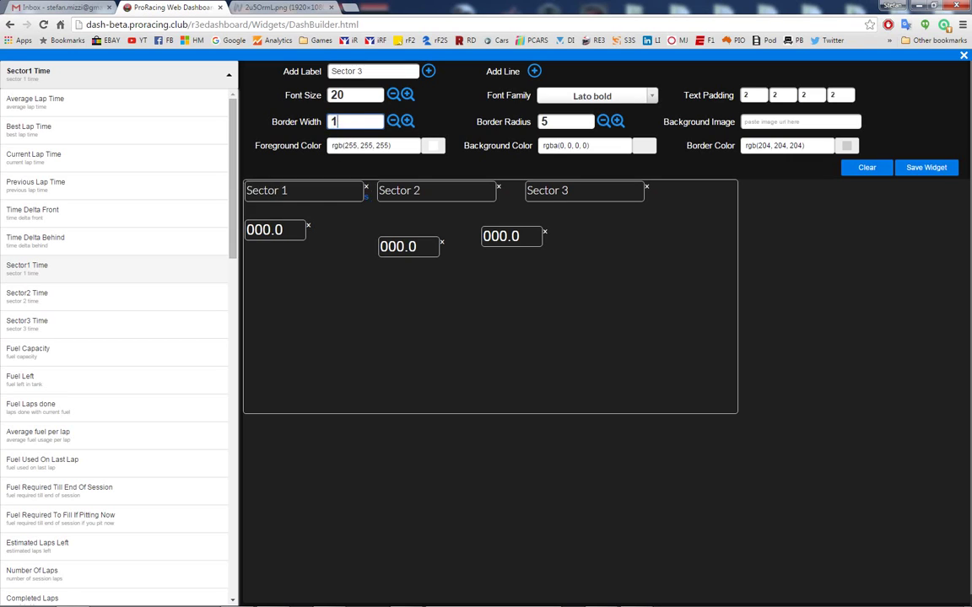
Try a more rounded border on the Sector 1 label by raising its border radius to 19.
{"action": "left_click", "coordinate": [616, 121]}
{"action": "left_click", "coordinate": [617, 122]}
{"action": "left_click", "coordinate": [617, 121]}
{"action": "left_click", "coordinate": [617, 121]}
{"action": "left_click", "coordinate": [617, 122]}
{"action": "left_click", "coordinate": [618, 122]}
{"action": "left_click", "coordinate": [618, 123]}
{"action": "left_click", "coordinate": [618, 123]}
{"action": "left_click", "coordinate": [618, 124]}
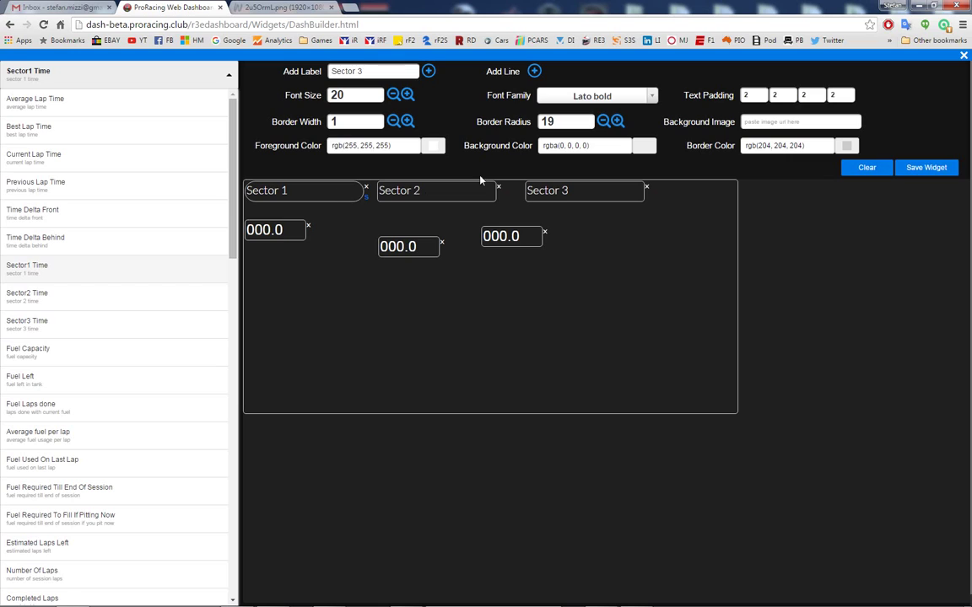
Set the Sector 1 label's border radius to 2.
{"action": "left_click_drag", "start_coordinate": [562, 123], "coordinate": [514, 132]}
{"action": "type", "text": "1"}
{"action": "key", "text": "BackSpace"}
{"action": "type", "text": "2"}
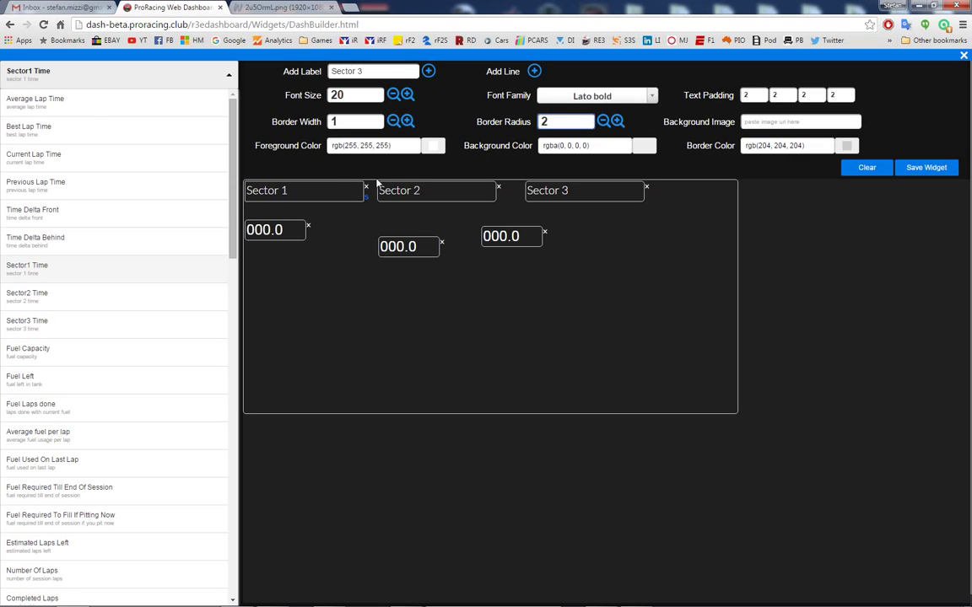
Change the Sector 1 label's foreground color to dark green.
{"action": "left_click", "coordinate": [433, 148]}
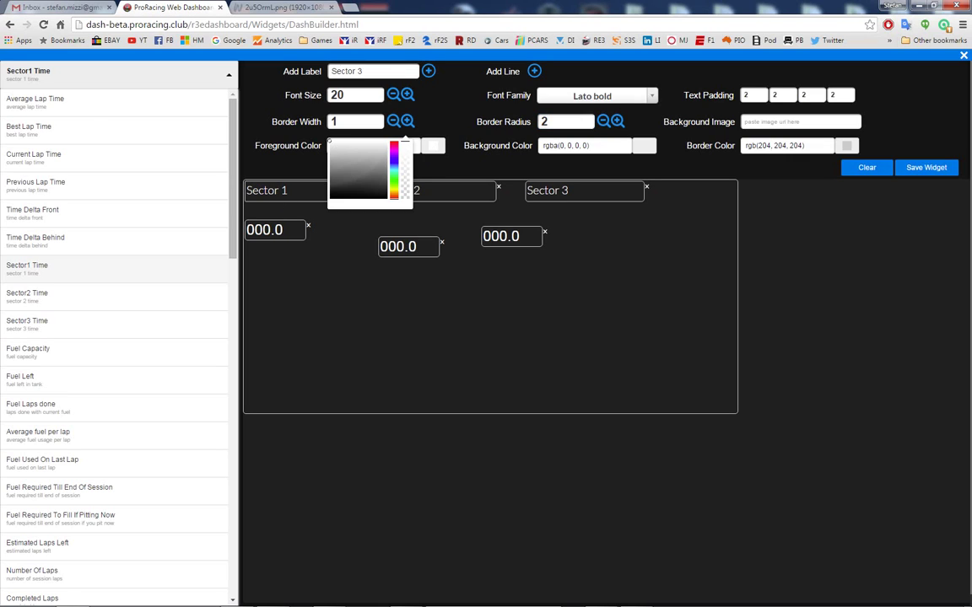
{"action": "left_click", "coordinate": [394, 179]}
{"action": "left_click", "coordinate": [385, 176]}
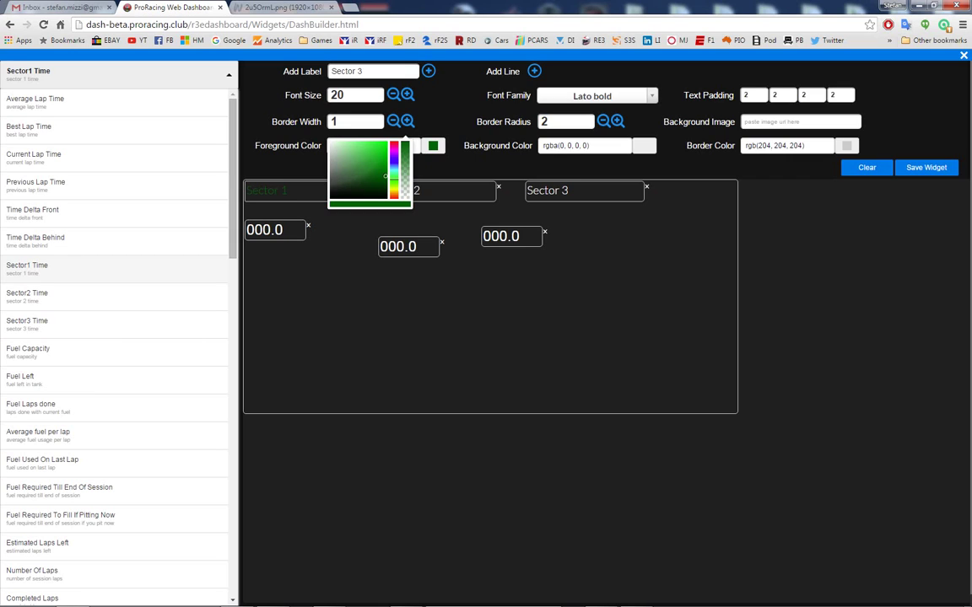
Brighten the Sector 1 label's foreground color to the green rgb(4, 135, 9).
{"action": "left_click", "coordinate": [387, 168]}
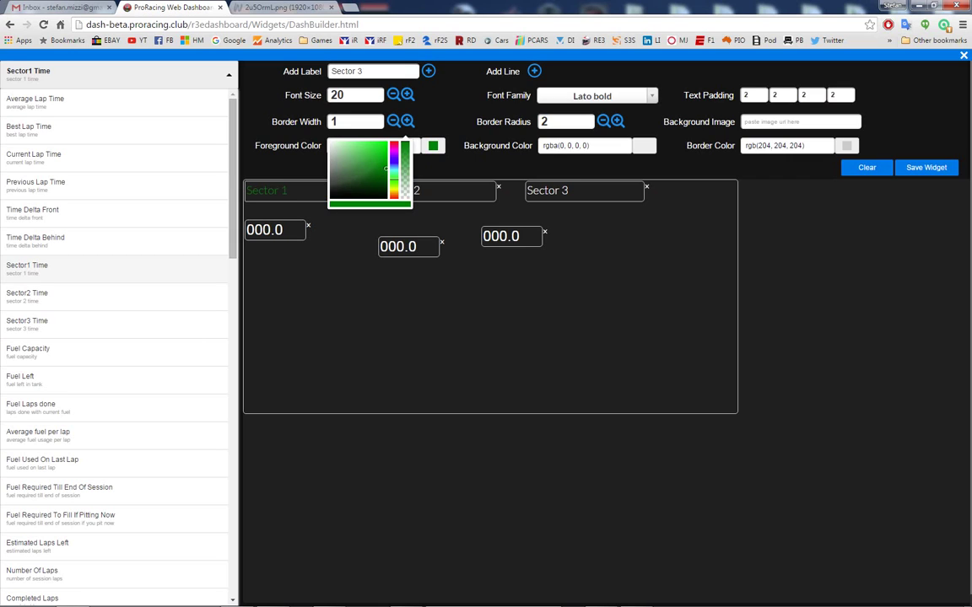
{"action": "left_click", "coordinate": [432, 150]}
{"action": "left_click", "coordinate": [432, 148]}
{"action": "left_click", "coordinate": [417, 197]}
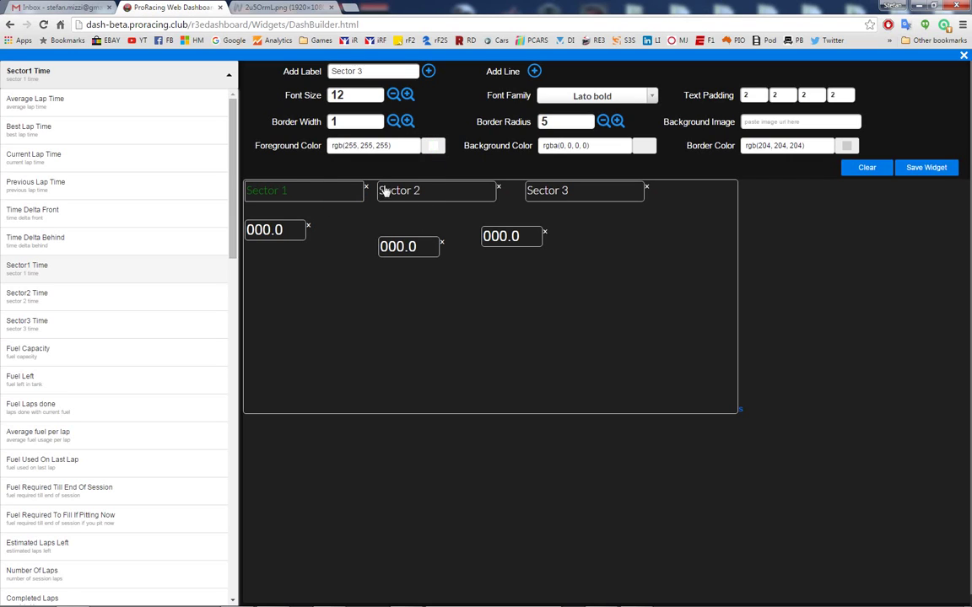
Copy the Sector 1 label's foreground color rgb(4, 135, 9) to the Sector 2 and Sector 3 labels.
{"action": "left_click", "coordinate": [309, 185]}
{"action": "left_click", "coordinate": [363, 145]}
{"action": "key", "text": "ctrl+c"}
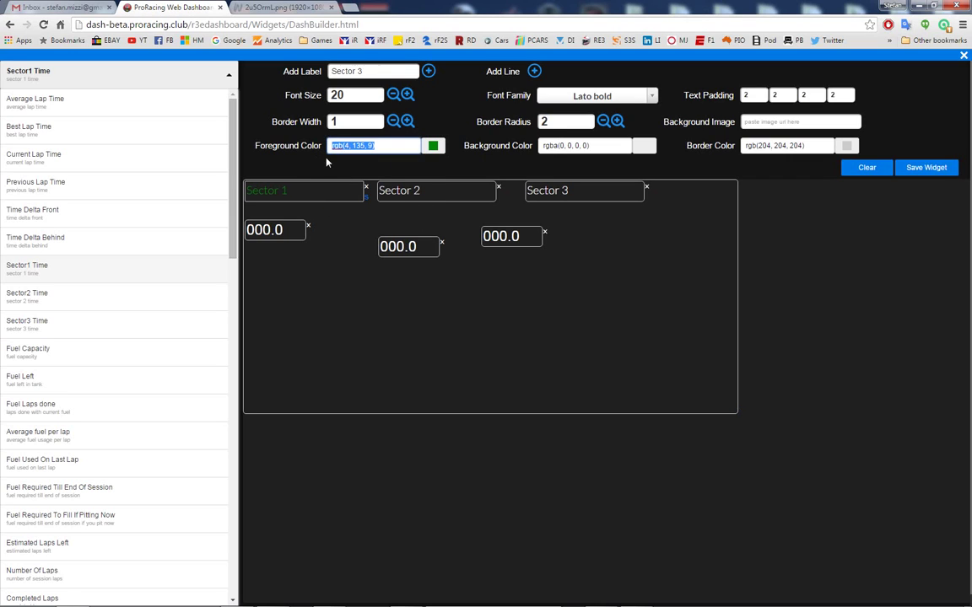
{"action": "left_click", "coordinate": [408, 190]}
{"action": "left_click_drag", "start_coordinate": [392, 146], "coordinate": [329, 146]}
{"action": "key", "text": "ctrl+v"}
{"action": "left_click", "coordinate": [544, 192]}
{"action": "left_click_drag", "start_coordinate": [393, 145], "coordinate": [303, 165]}
{"action": "key", "text": "ctrl+v"}
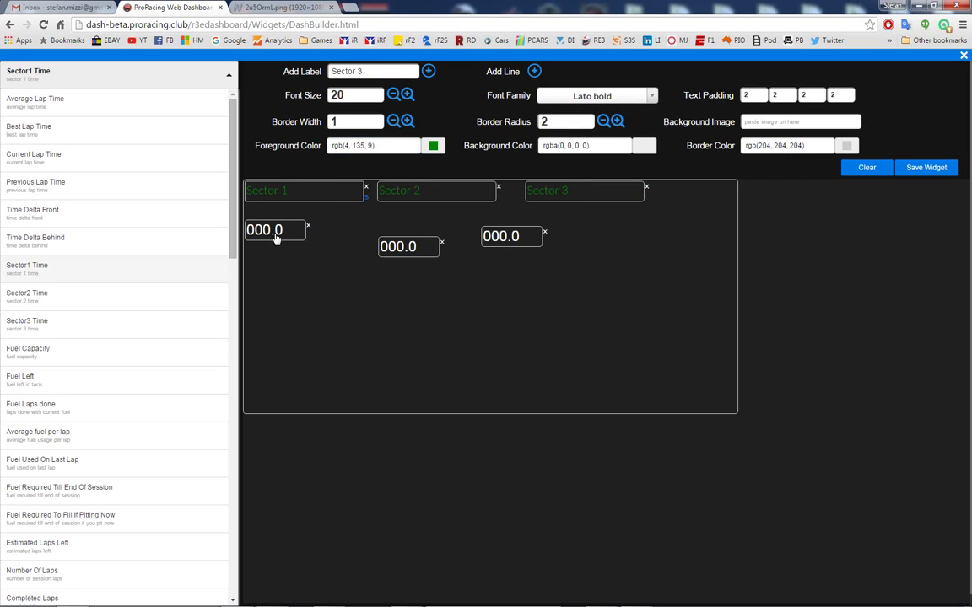
Place the Sector 1 time field directly under its label, enlarge it, and set its font size to 50.
{"action": "left_click_drag", "start_coordinate": [275, 236], "coordinate": [319, 242]}
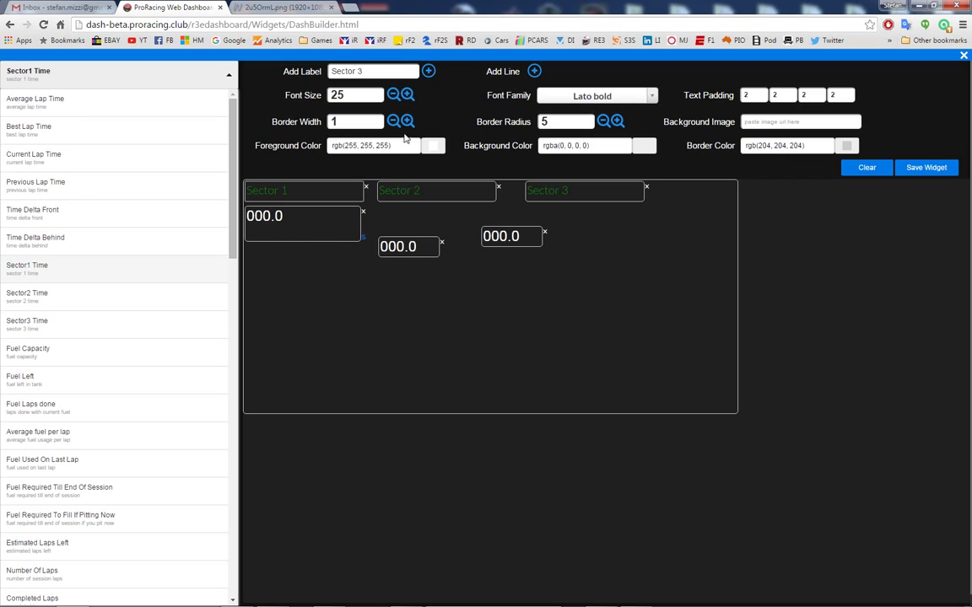
{"action": "left_click", "coordinate": [407, 97]}
{"action": "left_click", "coordinate": [406, 96]}
{"action": "left_click", "coordinate": [407, 96]}
{"action": "left_click", "coordinate": [409, 94]}
{"action": "left_click", "coordinate": [408, 94]}
{"action": "triple_click", "coordinate": [407, 95]}
{"action": "double_click", "coordinate": [406, 96]}
{"action": "double_click", "coordinate": [407, 96]}
{"action": "double_click", "coordinate": [407, 96]}
{"action": "double_click", "coordinate": [406, 95]}
{"action": "left_click", "coordinate": [393, 96]}
{"action": "mouse_move", "coordinate": [333, 241]}
{"action": "left_mouse_down"}
{"action": "mouse_move", "coordinate": [334, 231]}
{"action": "mouse_move", "coordinate": [335, 246]}
{"action": "left_mouse_up"}
{"action": "left_click_drag", "start_coordinate": [348, 95], "coordinate": [296, 105]}
{"action": "type", "text": "50"}
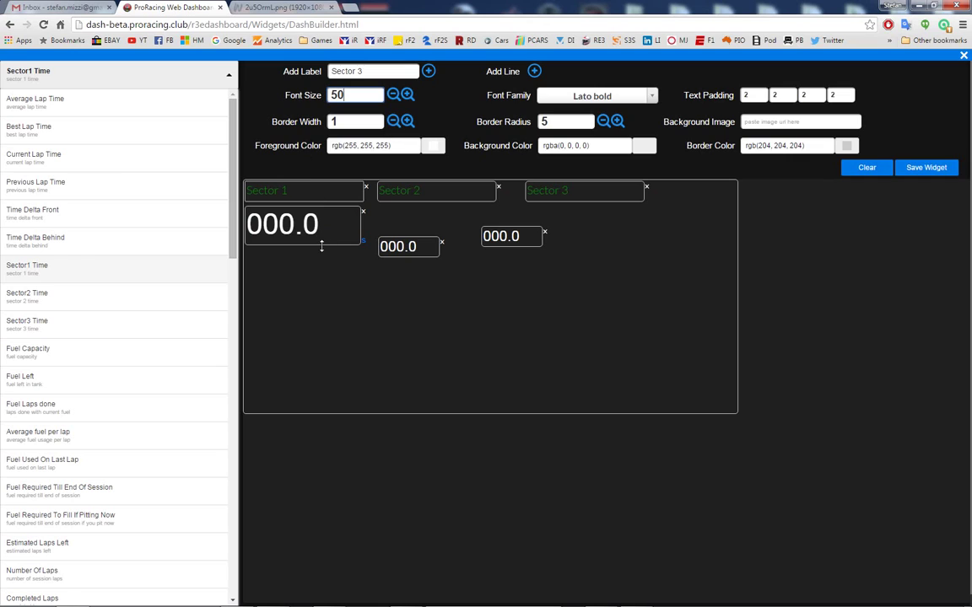
Shrink the Sector 1 time field and label to fit the time value, and move the Sector 2 label beside them.
{"action": "left_click_drag", "start_coordinate": [322, 244], "coordinate": [326, 188]}
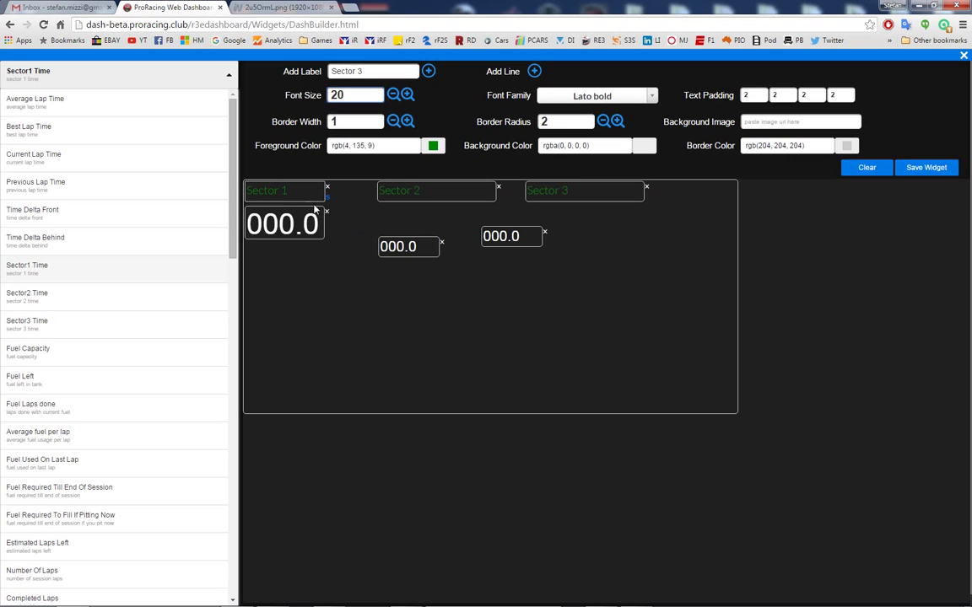
{"action": "left_click", "coordinate": [417, 198]}
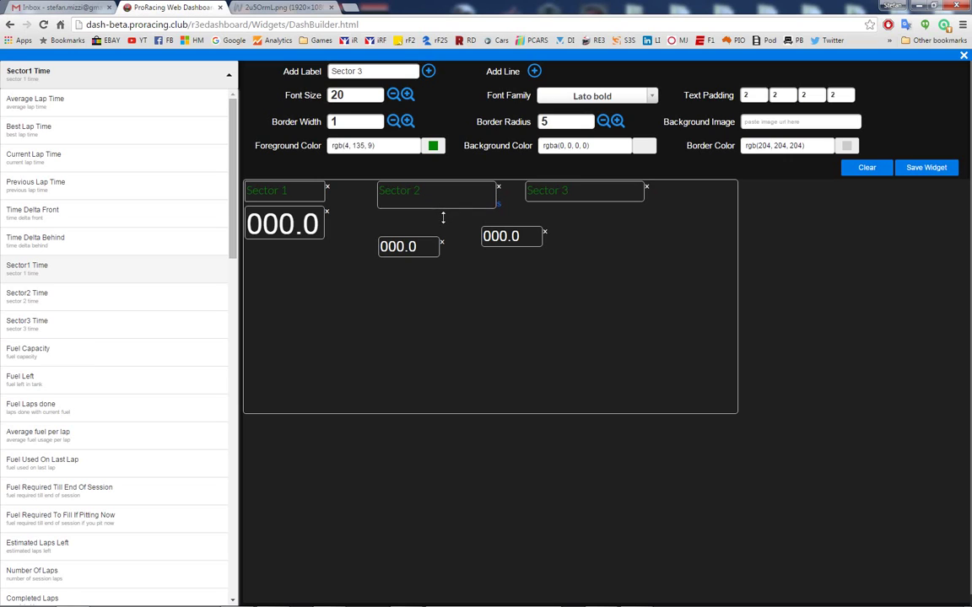
{"action": "left_click_drag", "start_coordinate": [449, 202], "coordinate": [392, 200]}
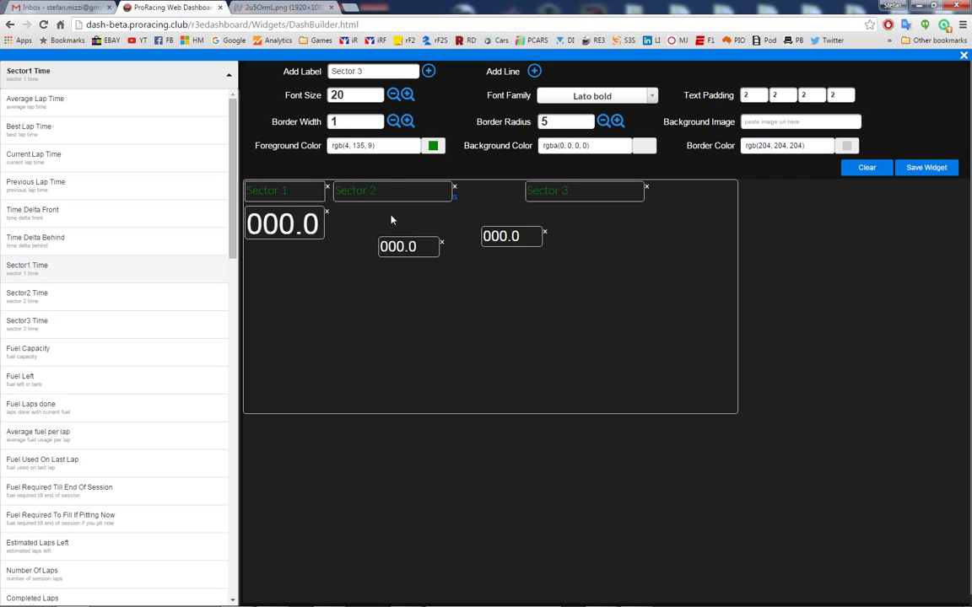
Place the Sector 2 time field under its label, set its font size to 50, and widen it to fit.
{"action": "left_click_drag", "start_coordinate": [408, 254], "coordinate": [364, 223]}
{"action": "left_click", "coordinate": [287, 213]}
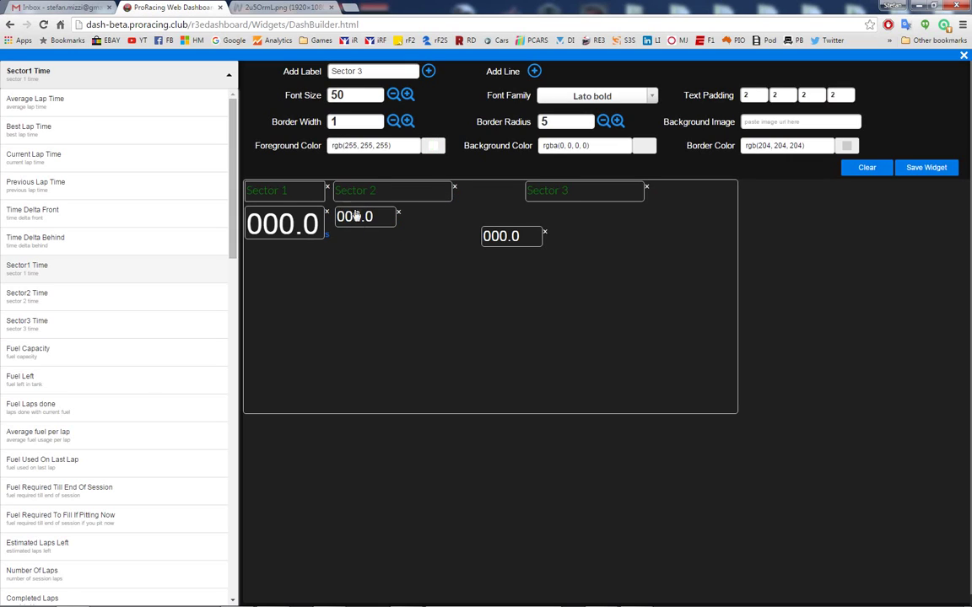
{"action": "left_click", "coordinate": [354, 216]}
{"action": "left_click_drag", "start_coordinate": [344, 95], "coordinate": [327, 95]}
{"action": "type", "text": "50"}
{"action": "left_click_drag", "start_coordinate": [396, 226], "coordinate": [449, 220]}
Move the Sector 3 label beside Sector 2 and place its enlarged time field underneath with font size 50.
{"action": "left_click_drag", "start_coordinate": [546, 191], "coordinate": [482, 191]}
{"action": "left_click_drag", "start_coordinate": [501, 235], "coordinate": [591, 252]}
{"action": "double_click", "coordinate": [337, 95]}
{"action": "type", "text": "50"}
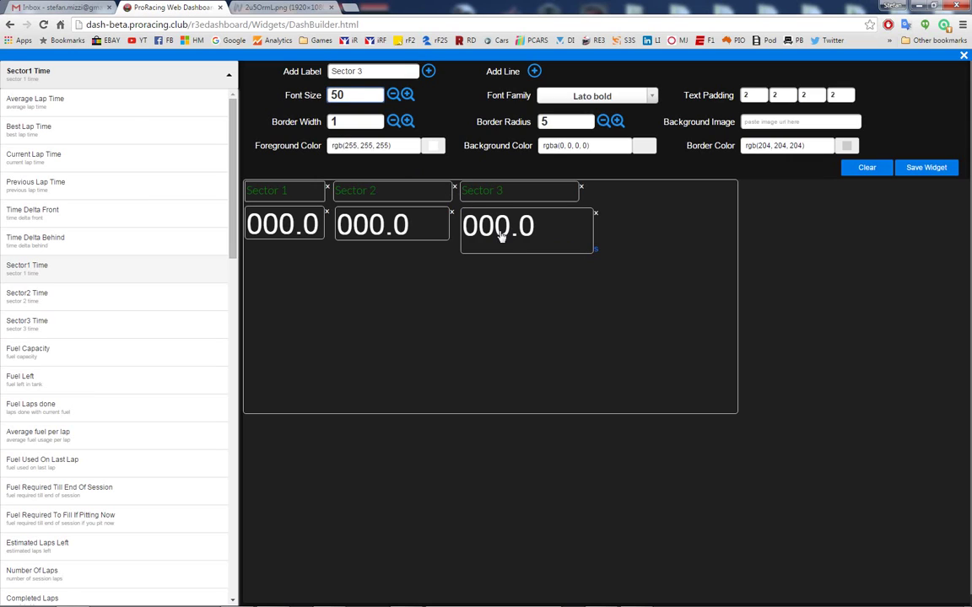
{"action": "left_click_drag", "start_coordinate": [506, 250], "coordinate": [505, 242]}
Narrow the Sector 2 and Sector 3 labels and time fields to fit the time values, closing the gap between the two columns.
{"action": "left_click_drag", "start_coordinate": [448, 238], "coordinate": [382, 226]}
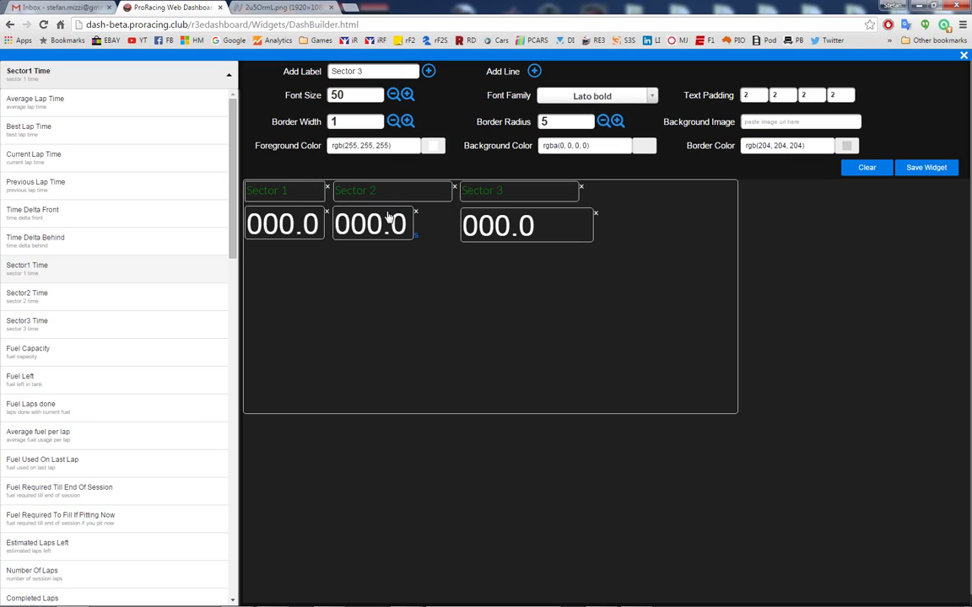
{"action": "left_click_drag", "start_coordinate": [448, 191], "coordinate": [414, 191]}
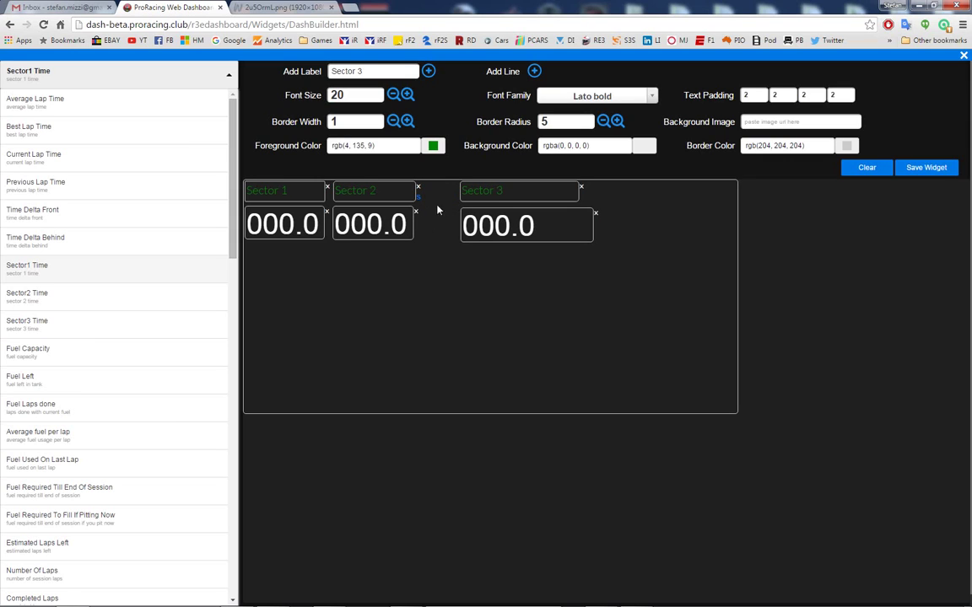
{"action": "left_click_drag", "start_coordinate": [480, 226], "coordinate": [456, 193]}
{"action": "left_click_drag", "start_coordinate": [557, 221], "coordinate": [504, 223]}
{"action": "left_click", "coordinate": [503, 222]}
{"action": "left_click_drag", "start_coordinate": [540, 188], "coordinate": [506, 190]}
{"action": "left_click", "coordinate": [510, 197]}
{"action": "left_click", "coordinate": [543, 242]}
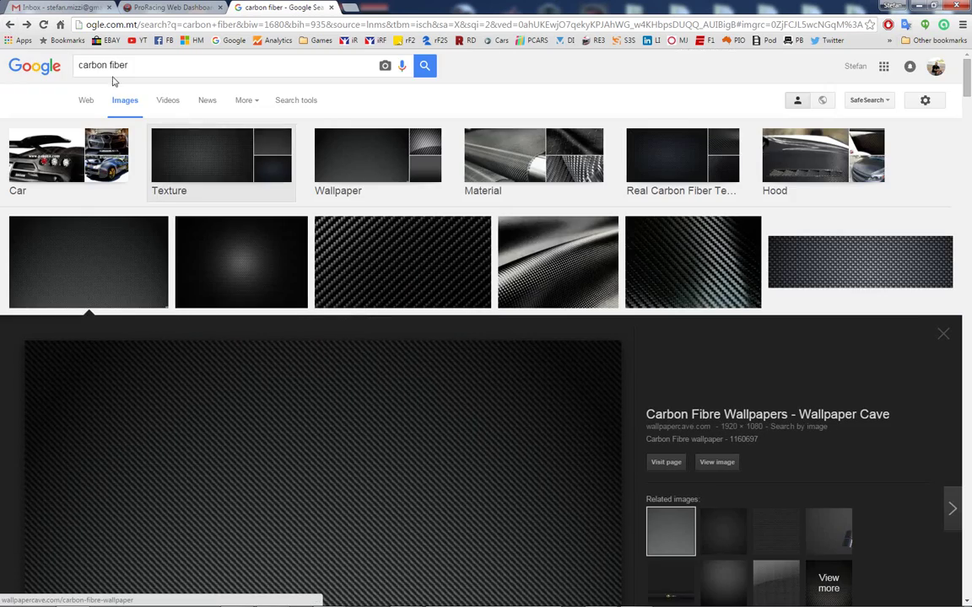
{"action": "left_click", "coordinate": [943, 338]}
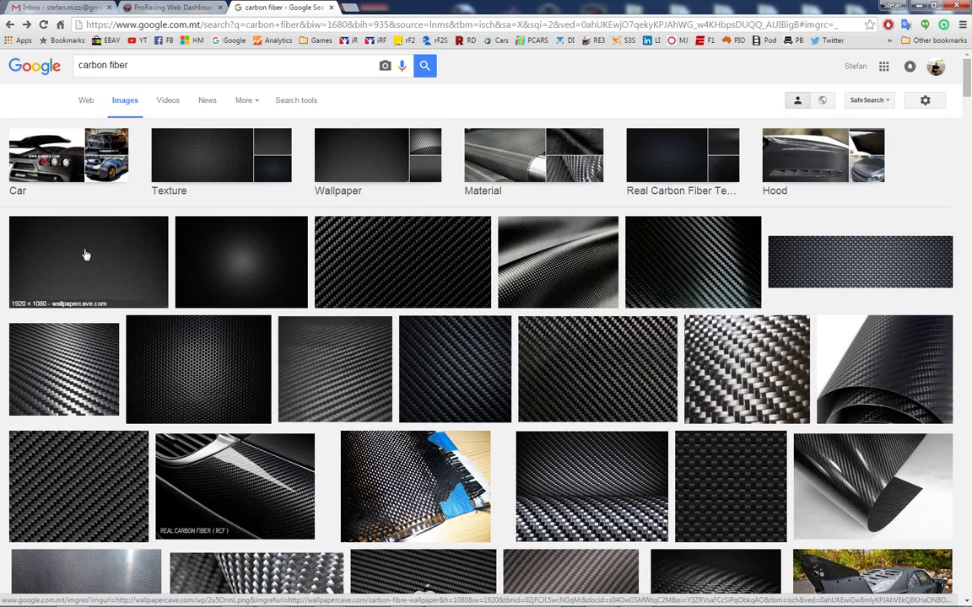
{"action": "left_click", "coordinate": [85, 255]}
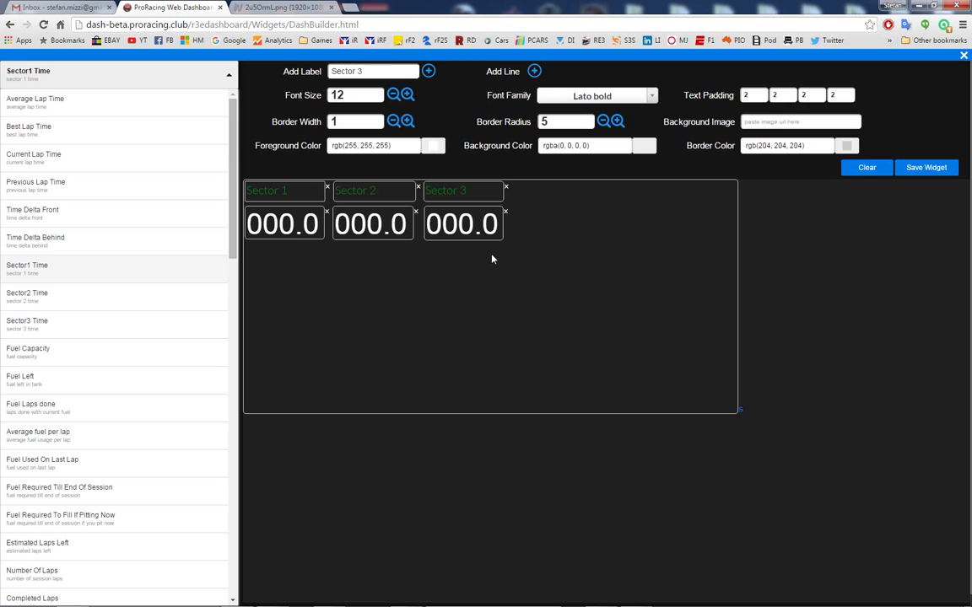
{"action": "left_click", "coordinate": [776, 122]}
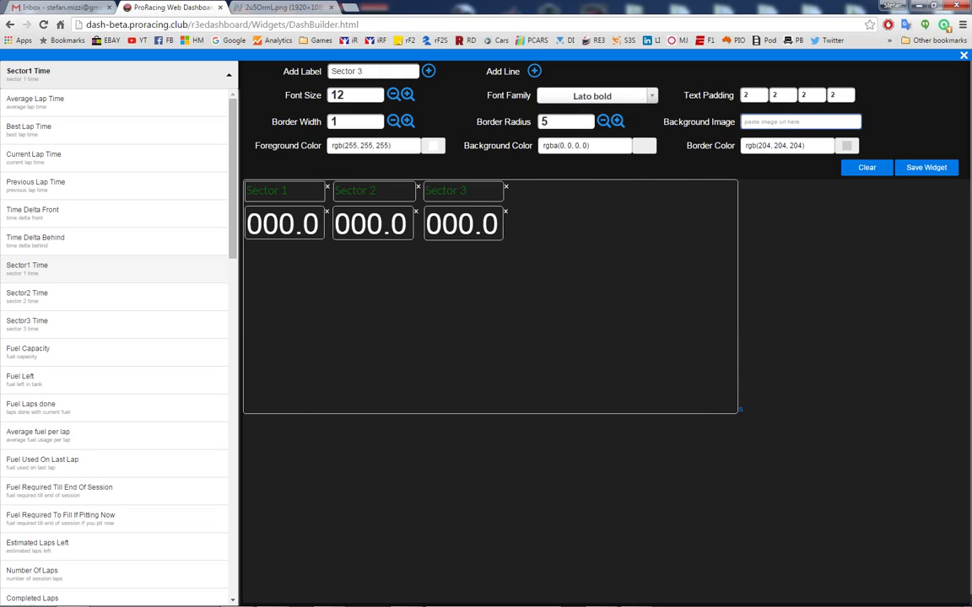
{"action": "type", "text": "http://wallpapercave.com/wp/2u5OrmL.png"}
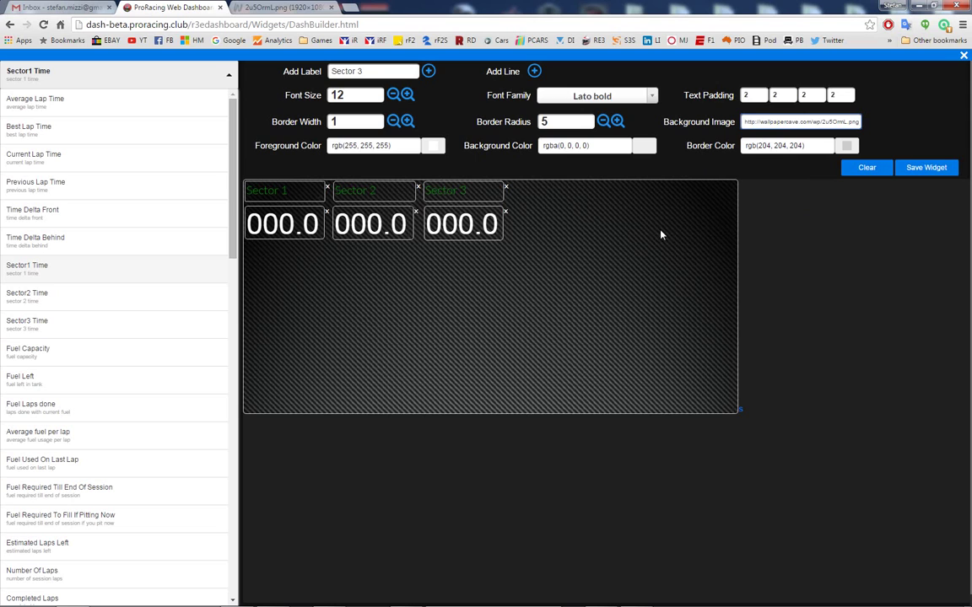
Shrink the widget's width and height to fit closely around the three sector columns.
{"action": "left_click_drag", "start_coordinate": [737, 227], "coordinate": [509, 224]}
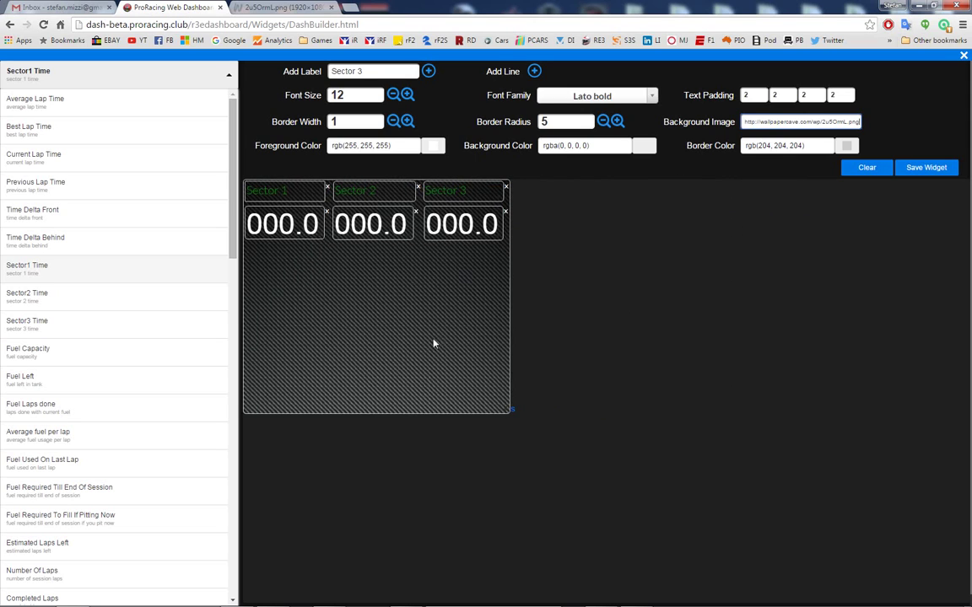
{"action": "left_click_drag", "start_coordinate": [422, 403], "coordinate": [400, 247]}
{"action": "left_click", "coordinate": [388, 226]}
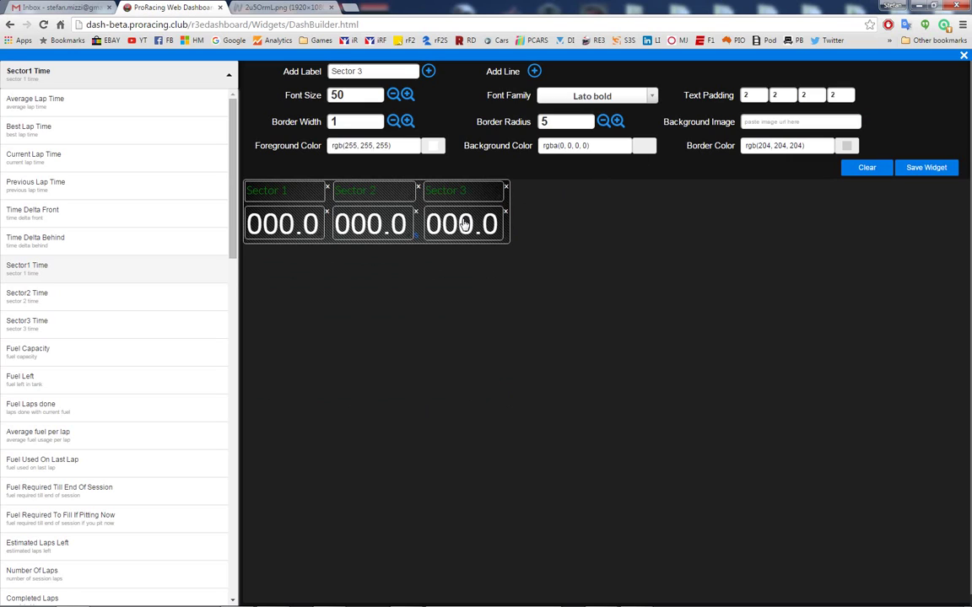
{"action": "left_click", "coordinate": [443, 200]}
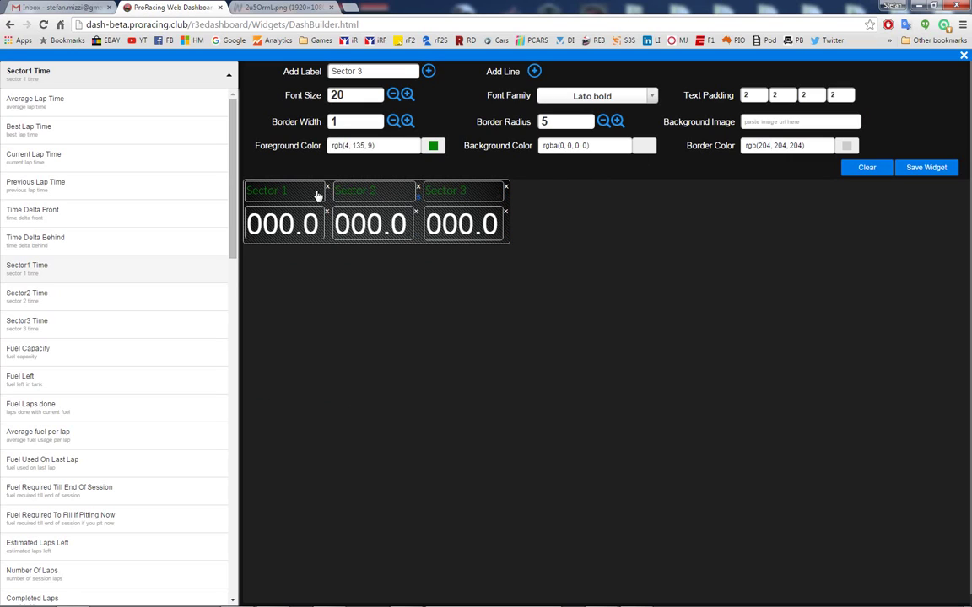
{"action": "left_click", "coordinate": [287, 212]}
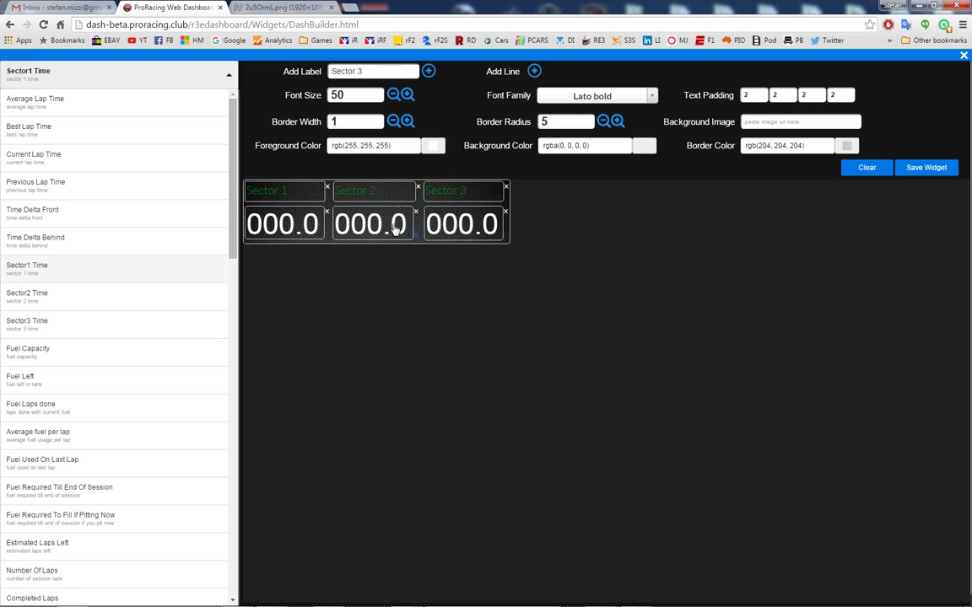
{"action": "left_click", "coordinate": [460, 197]}
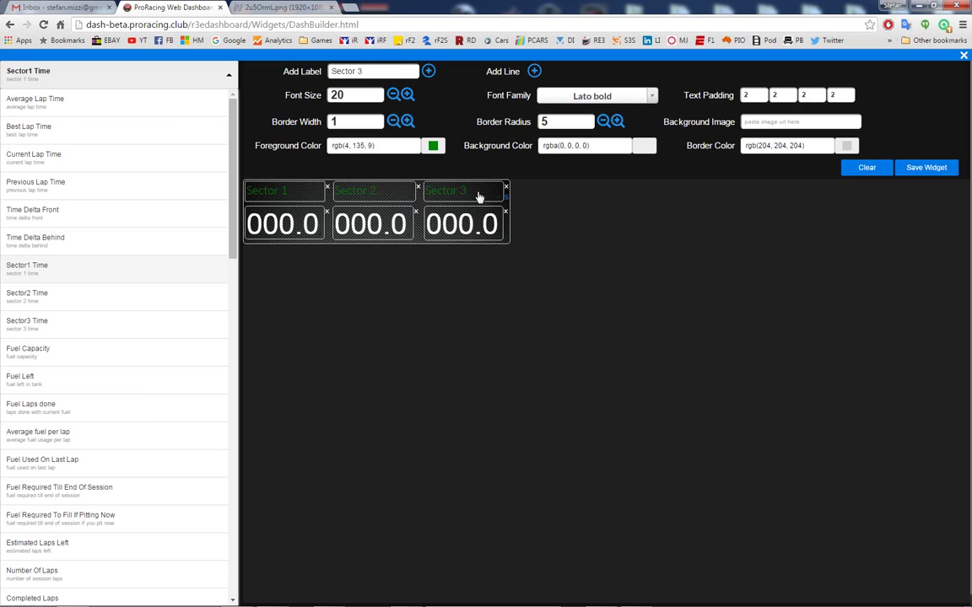
Set the Sector 1 time field's background color to the semi-transparent green rgba(38, 191, 13, 0.407843).
{"action": "left_click", "coordinate": [305, 228]}
{"action": "left_click", "coordinate": [643, 145]}
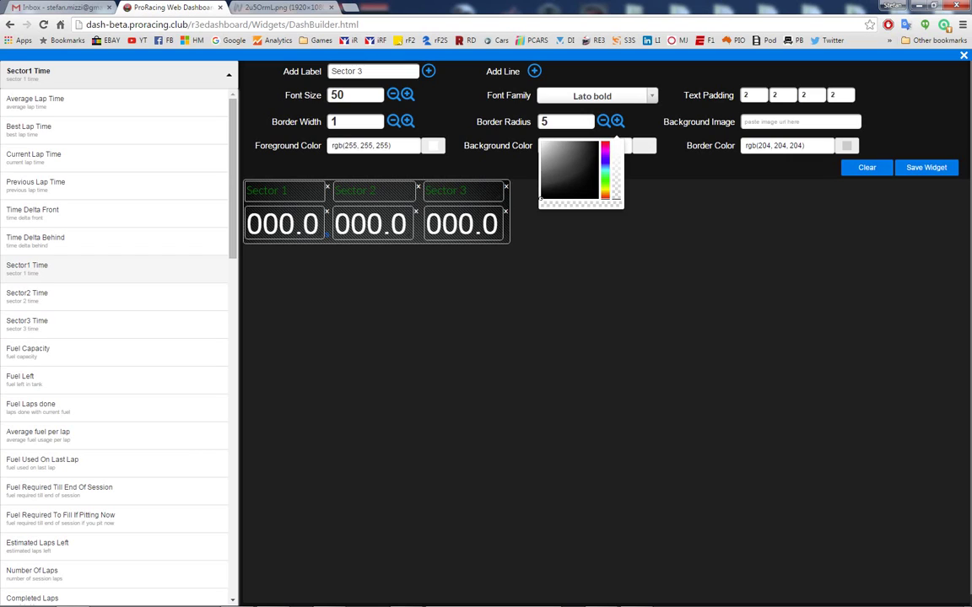
{"action": "left_click", "coordinate": [605, 146]}
{"action": "left_click", "coordinate": [595, 156]}
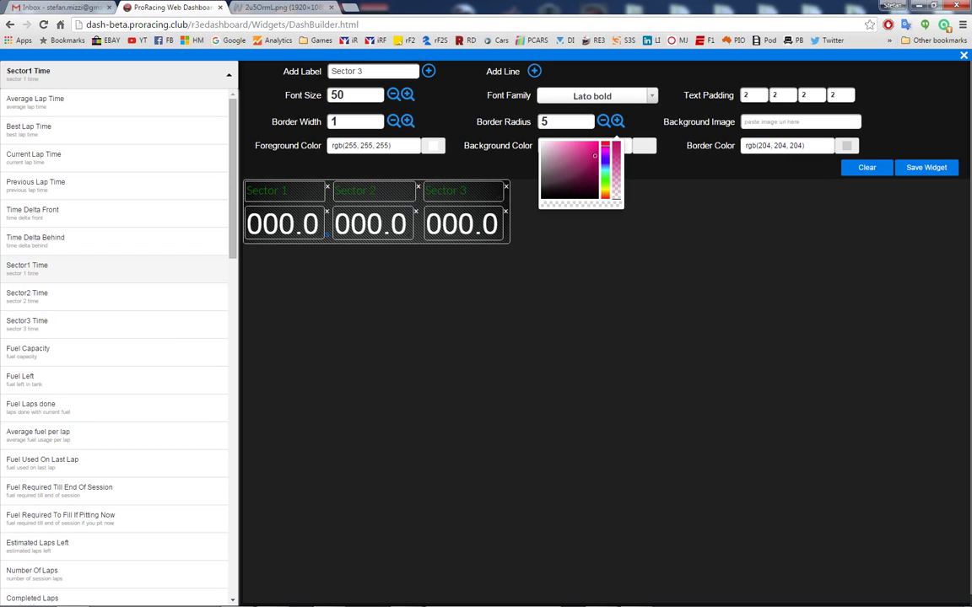
{"action": "mouse_move", "coordinate": [616, 198]}
{"action": "left_mouse_down"}
{"action": "mouse_move", "coordinate": [617, 148]}
{"action": "mouse_move", "coordinate": [616, 184]}
{"action": "mouse_move", "coordinate": [624, 182]}
{"action": "left_mouse_up"}
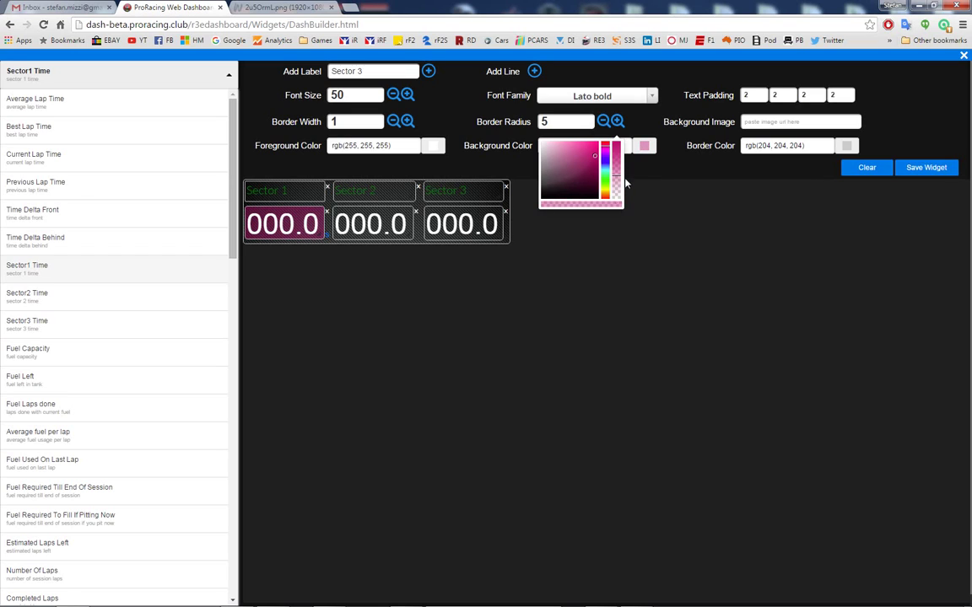
{"action": "left_click", "coordinate": [605, 181]}
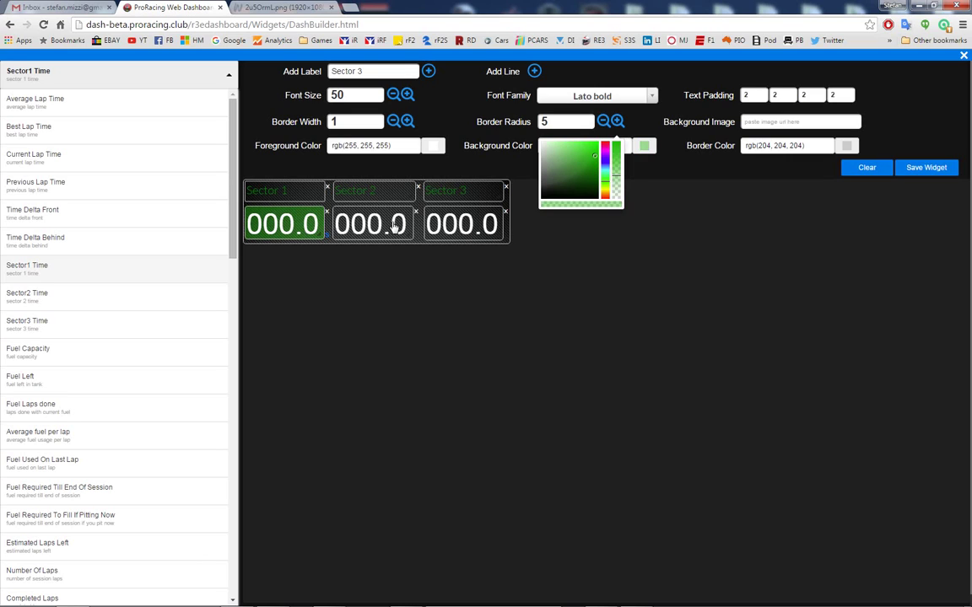
{"action": "left_click", "coordinate": [518, 168]}
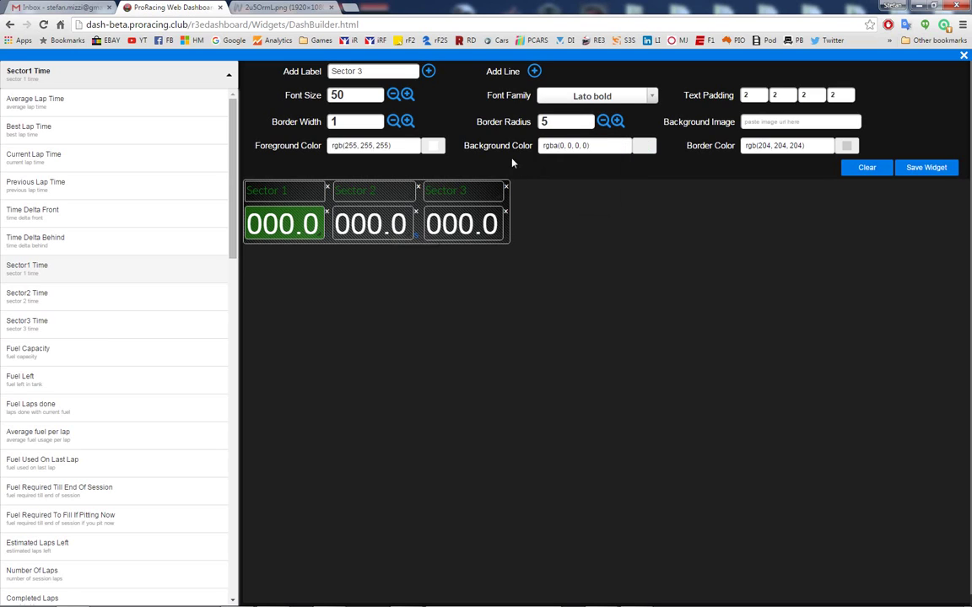
Copy the Sector 1 time field's background color rgba(38, 191, 13, 0.407843) to the Sector 2 and Sector 3 time fields.
{"action": "left_click", "coordinate": [285, 223]}
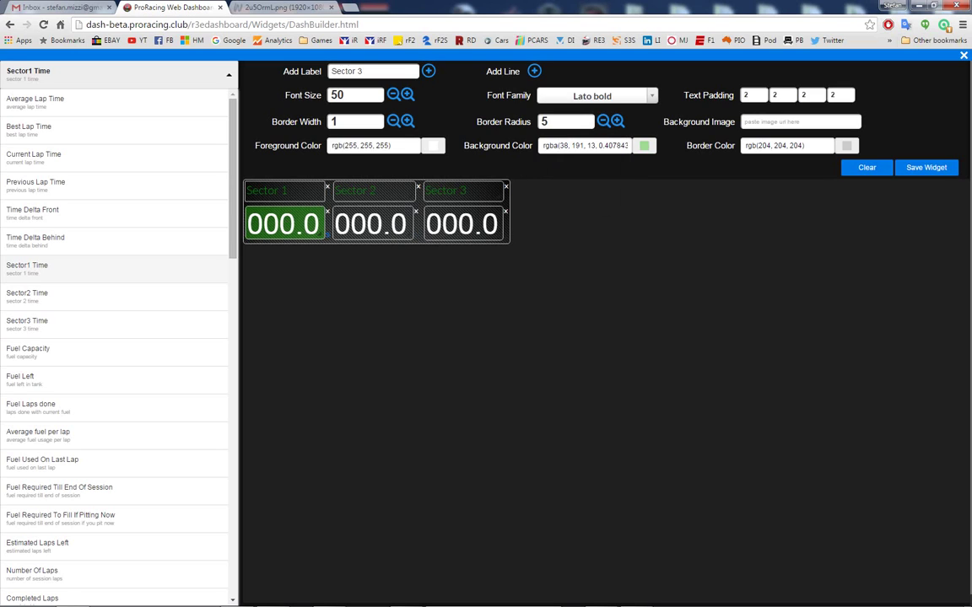
{"action": "left_click", "coordinate": [603, 145]}
{"action": "left_click_drag", "start_coordinate": [544, 145], "coordinate": [628, 145]}
{"action": "key", "text": "ctrl+c"}
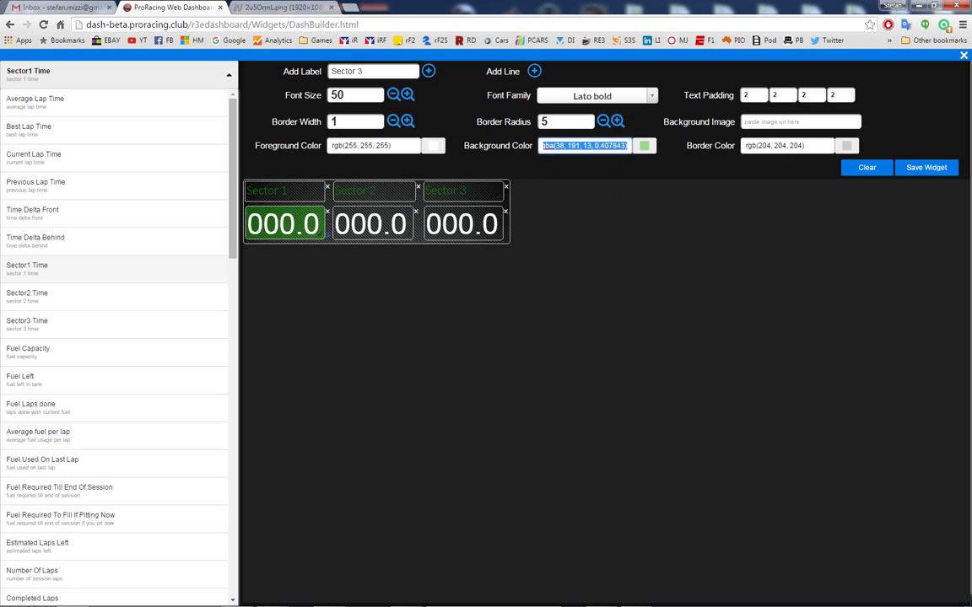
{"action": "left_click", "coordinate": [407, 230]}
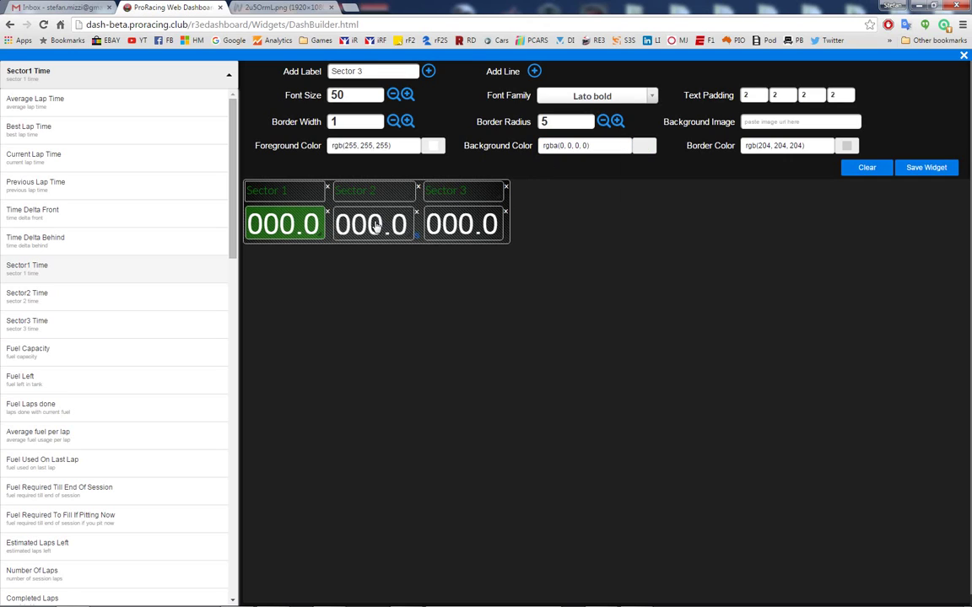
{"action": "left_click_drag", "start_coordinate": [377, 225], "coordinate": [378, 226]}
{"action": "left_click", "coordinate": [588, 146]}
{"action": "key", "text": "ctrl+a"}
{"action": "key", "text": "ctrl+v"}
{"action": "left_click", "coordinate": [469, 217]}
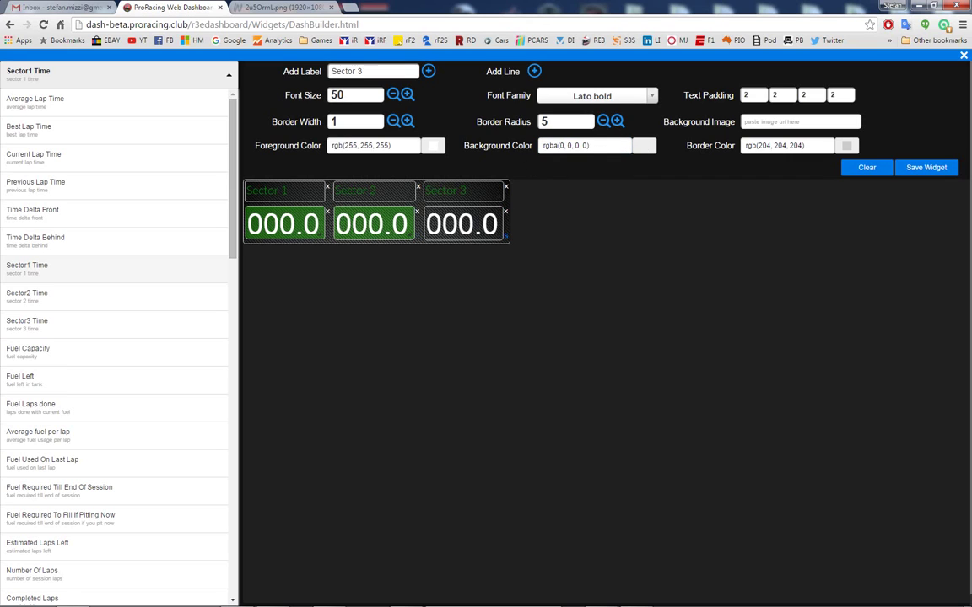
{"action": "left_click", "coordinate": [582, 145]}
{"action": "key", "text": "ctrl+v"}
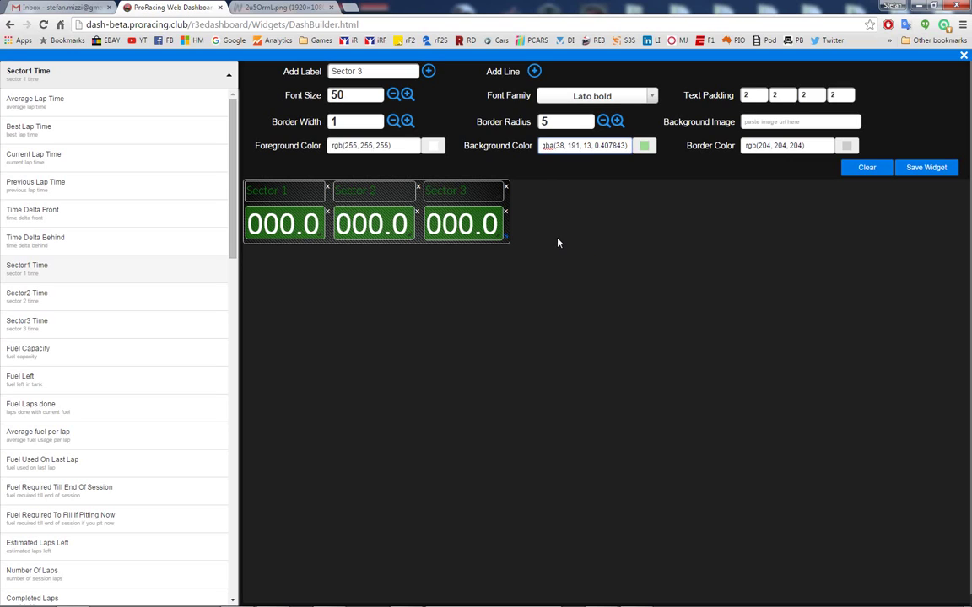
Change the Sector 1 label's font family to Corben 700.
{"action": "left_click", "coordinate": [271, 194]}
{"action": "left_click", "coordinate": [651, 98]}
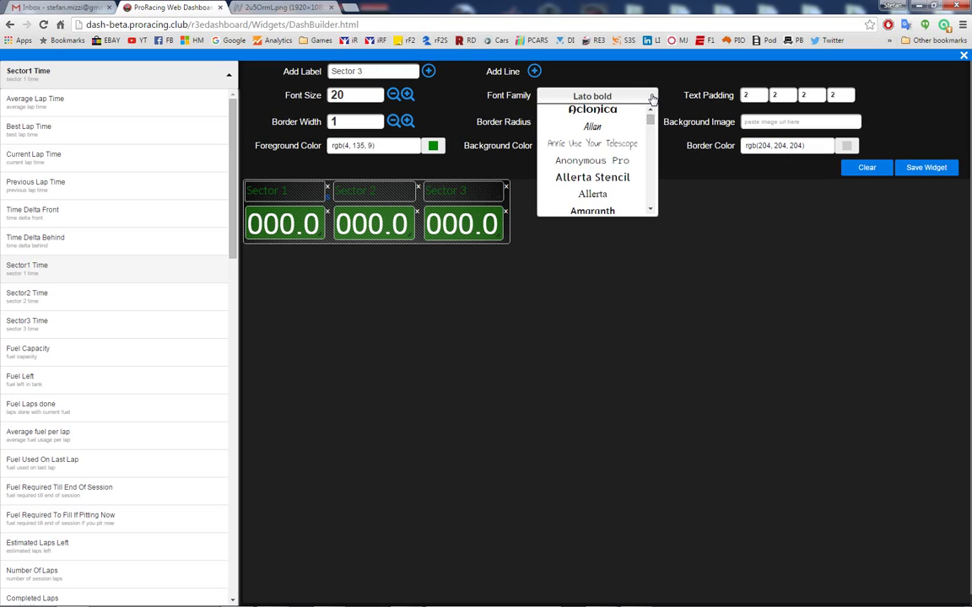
{"action": "left_click_drag", "start_coordinate": [651, 114], "coordinate": [648, 137]}
{"action": "left_click", "coordinate": [592, 163]}
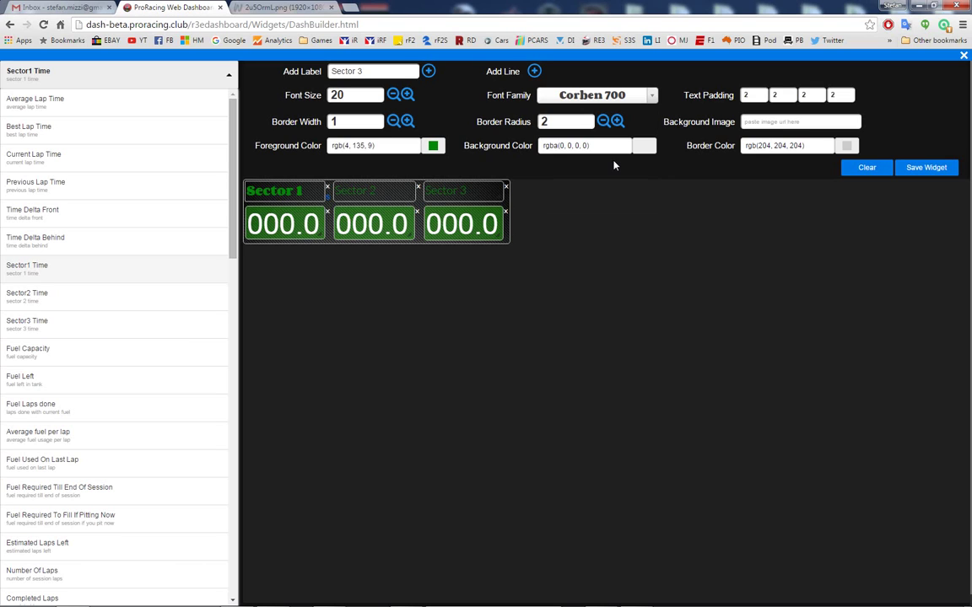
Try Maven Pro 900 as the Sector 1 label's font family.
{"action": "left_click", "coordinate": [651, 102]}
{"action": "left_click_drag", "start_coordinate": [651, 118], "coordinate": [649, 159]}
{"action": "left_click", "coordinate": [629, 157]}
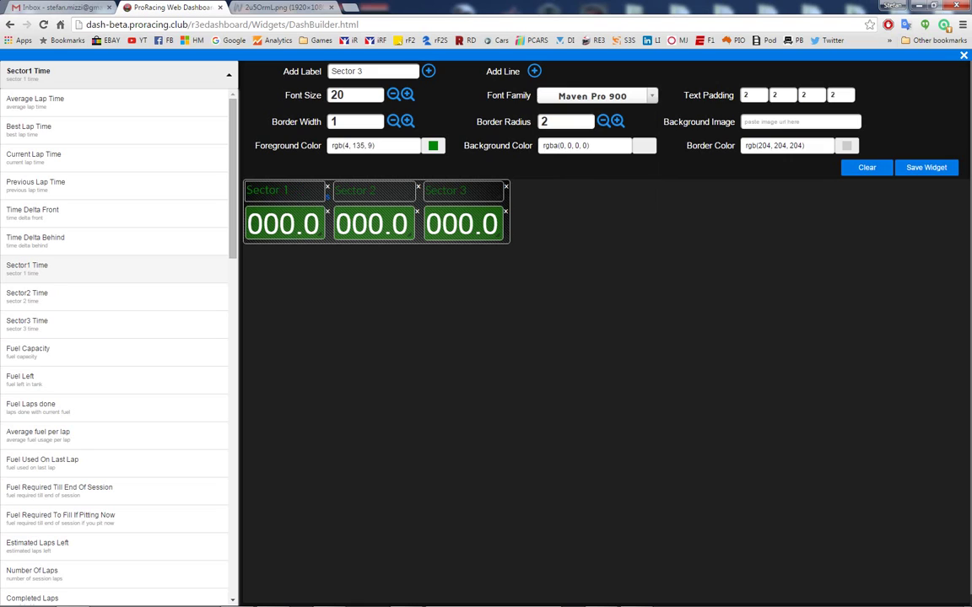
Change the font family of the Sector 1, Sector 2 and Sector 3 labels to Holtwood One SC.
{"action": "left_click", "coordinate": [652, 100]}
{"action": "left_click_drag", "start_coordinate": [650, 119], "coordinate": [649, 143]}
{"action": "left_click", "coordinate": [627, 152]}
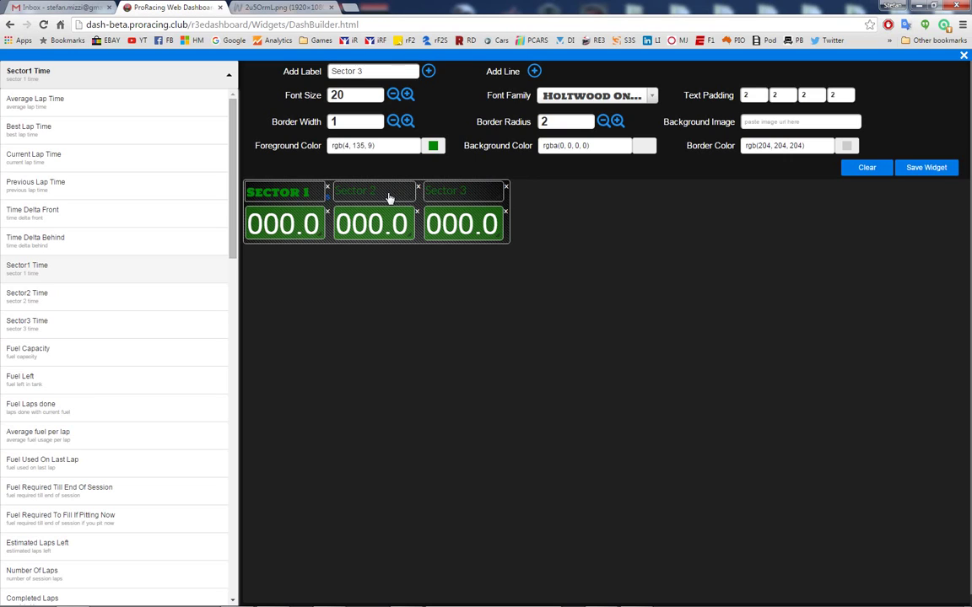
{"action": "left_click", "coordinate": [652, 100]}
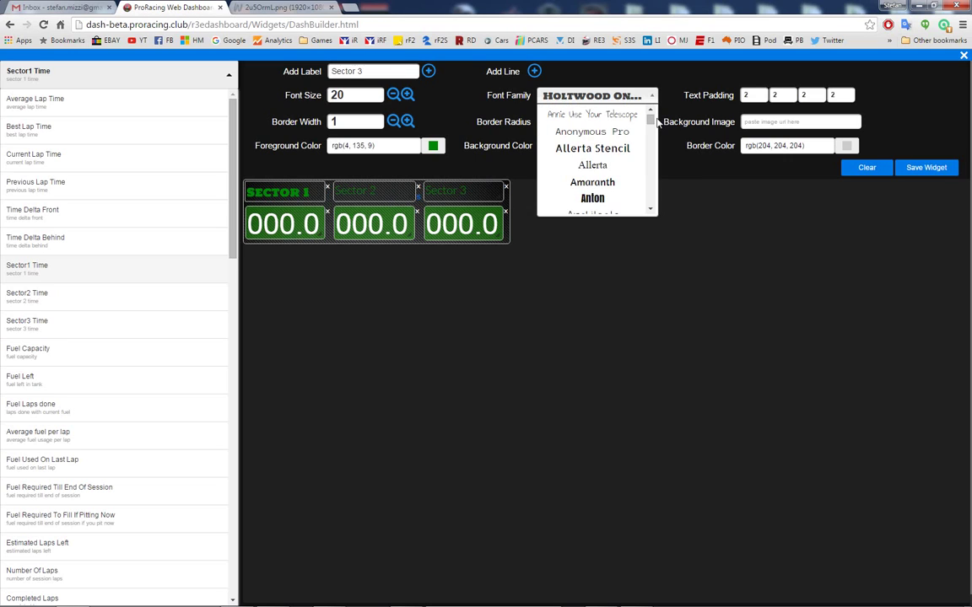
{"action": "left_click_drag", "start_coordinate": [651, 113], "coordinate": [646, 143]}
{"action": "left_click", "coordinate": [618, 126]}
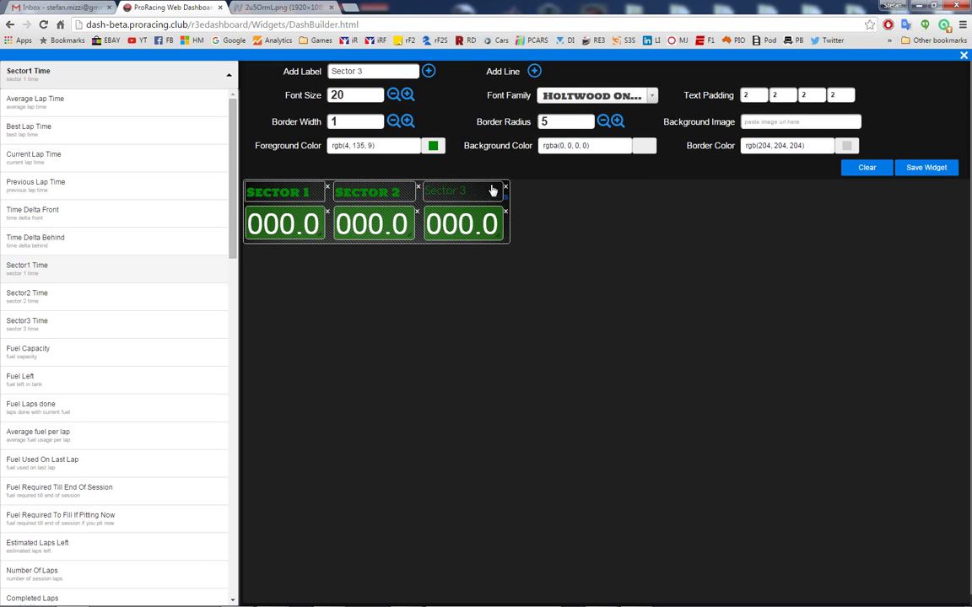
{"action": "left_click", "coordinate": [653, 98]}
{"action": "left_click_drag", "start_coordinate": [651, 109], "coordinate": [649, 144]}
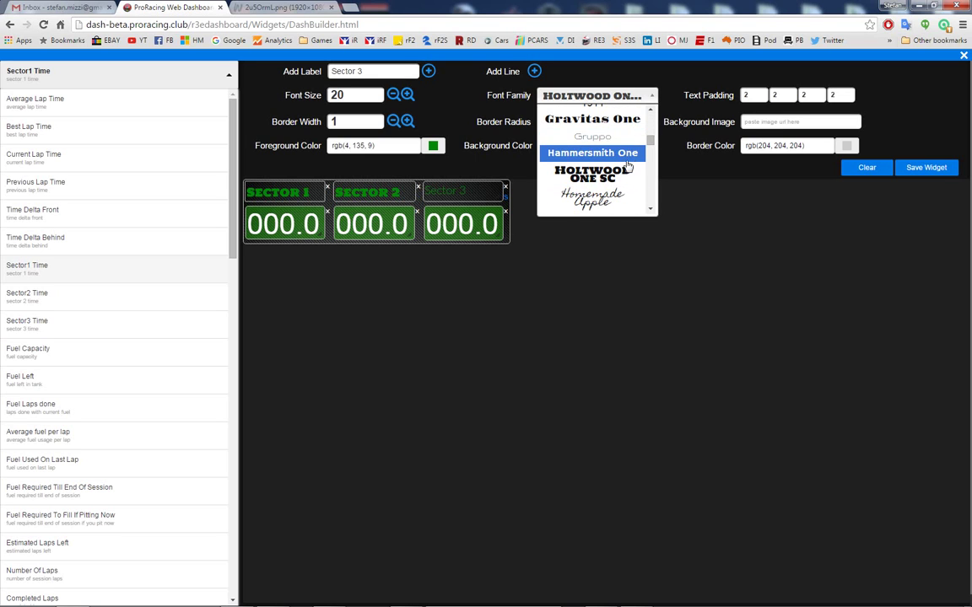
{"action": "left_click", "coordinate": [630, 175]}
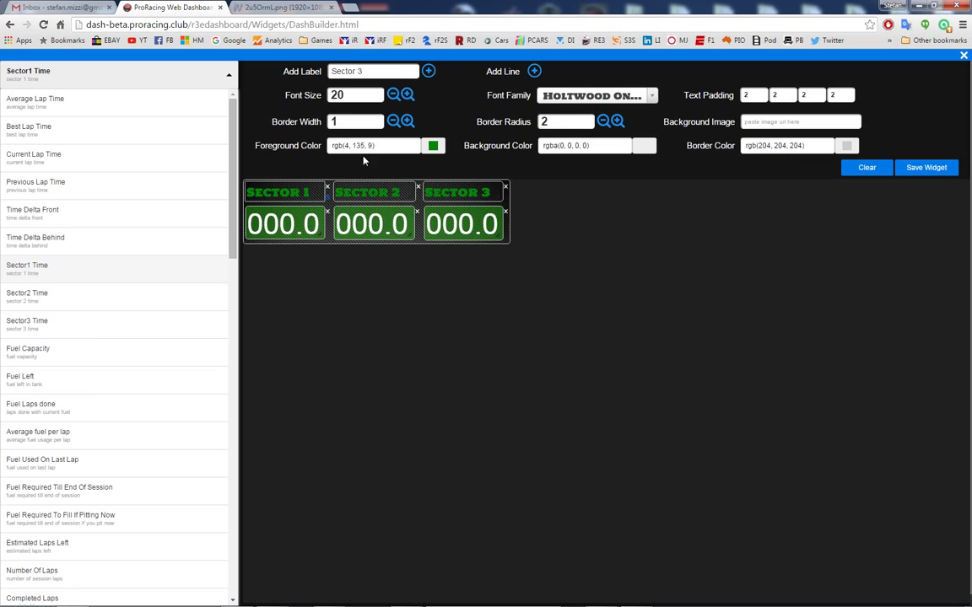
Remove the borders from the three sector labels and their time fields by setting the border width to 0.
{"action": "left_click", "coordinate": [394, 192]}
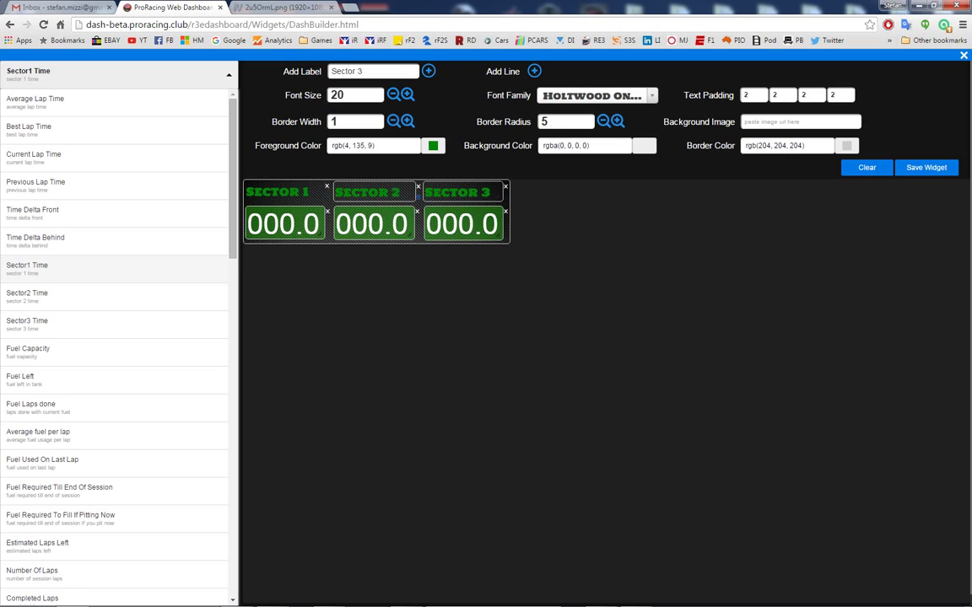
{"action": "left_click", "coordinate": [433, 193]}
{"action": "left_click", "coordinate": [323, 202]}
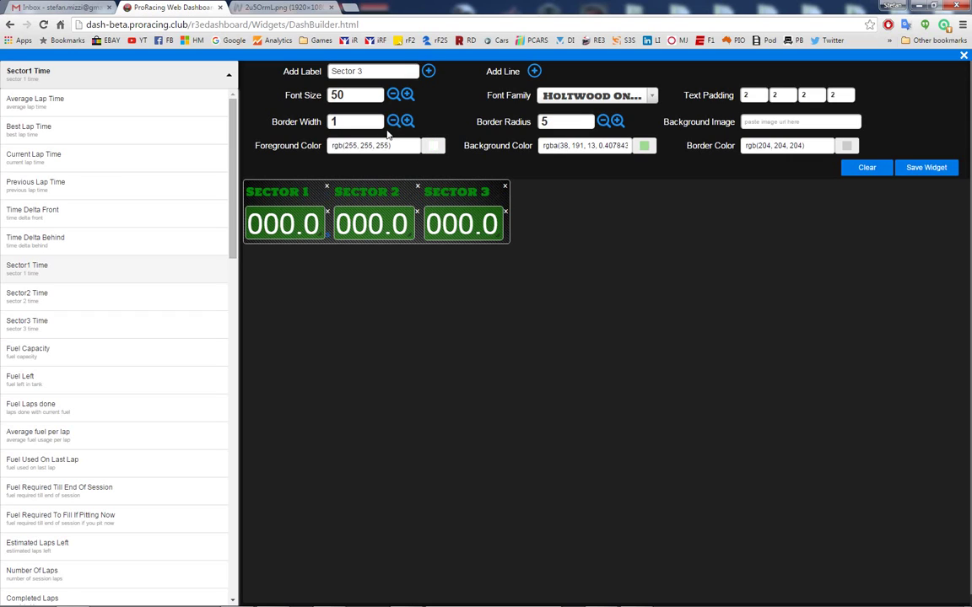
{"action": "left_click", "coordinate": [393, 123]}
{"action": "left_click", "coordinate": [378, 214]}
{"action": "left_click", "coordinate": [393, 122]}
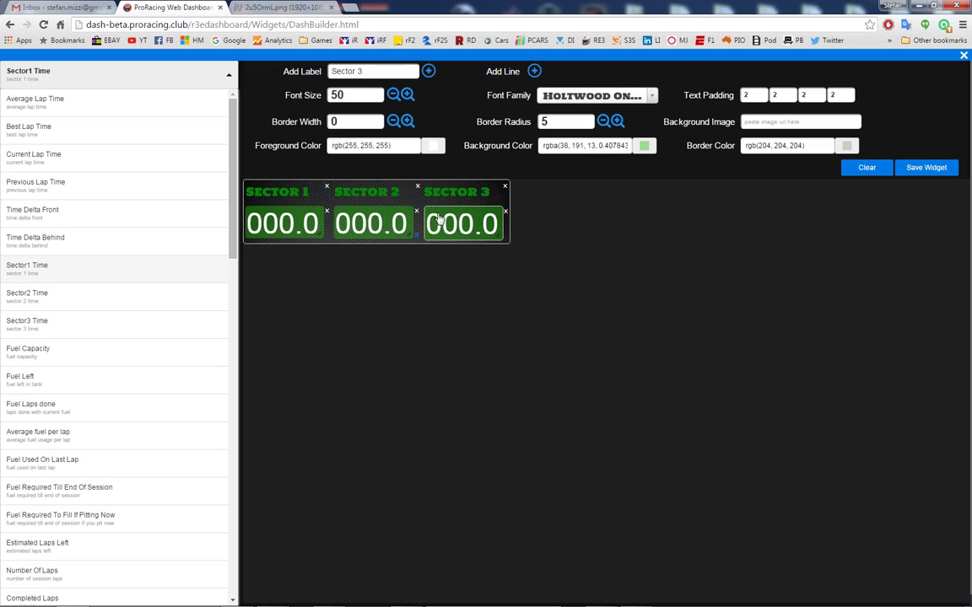
{"action": "left_click", "coordinate": [442, 220]}
{"action": "left_click", "coordinate": [394, 122]}
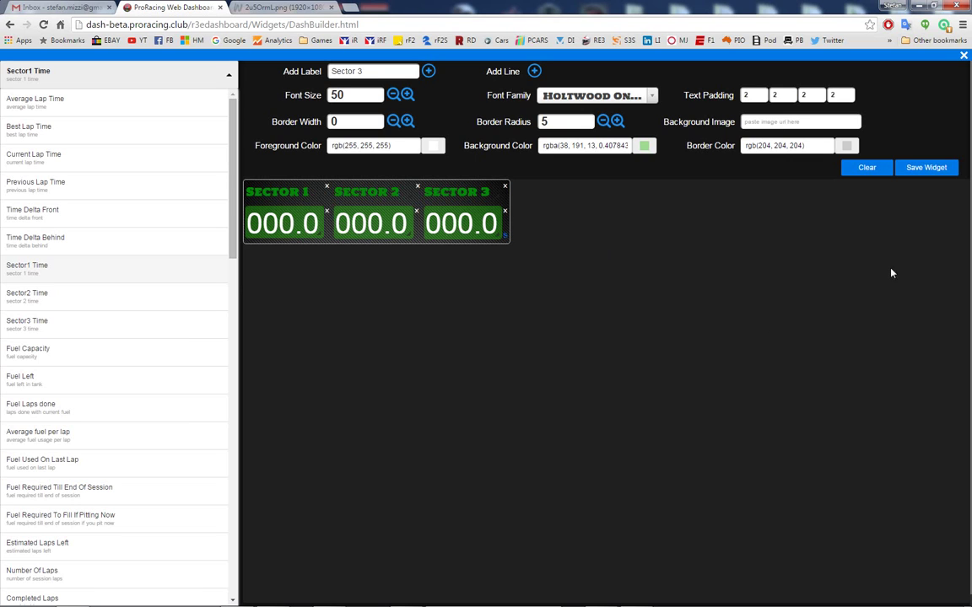
Save the sector times widget and add it from the custom widgets collection to the dashboard.
{"action": "left_click", "coordinate": [919, 167]}
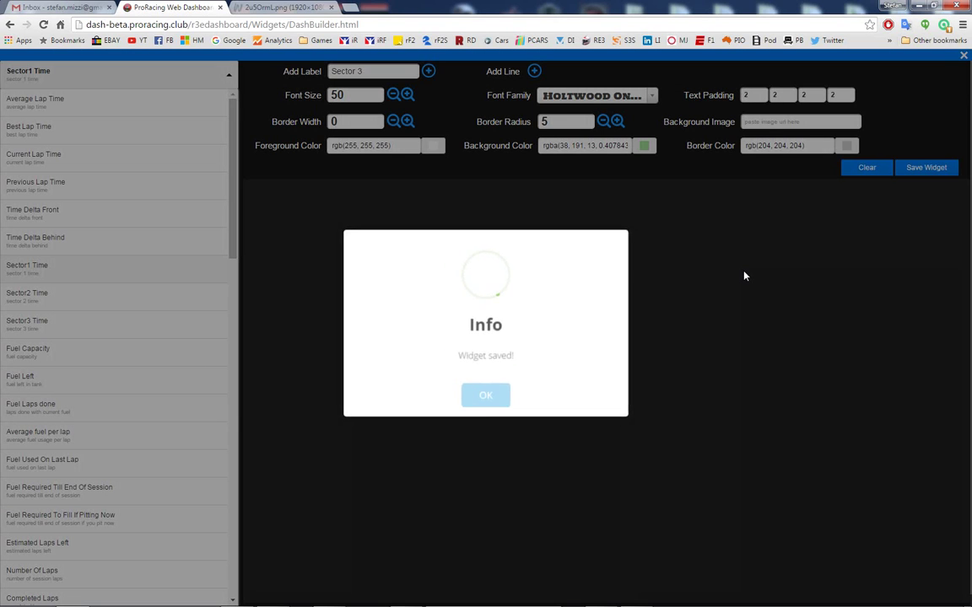
{"action": "left_click", "coordinate": [483, 397]}
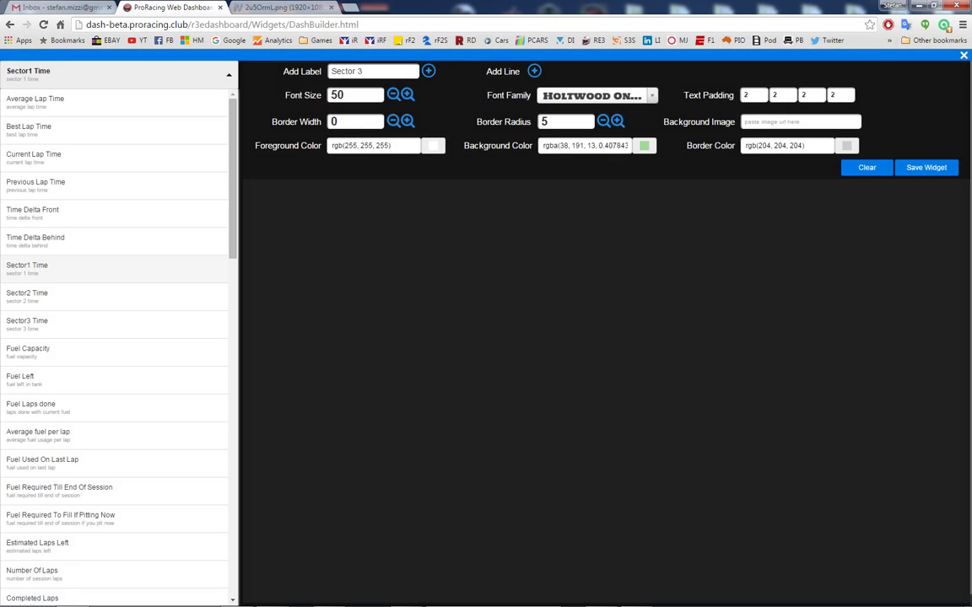
{"action": "left_click", "coordinate": [964, 56]}
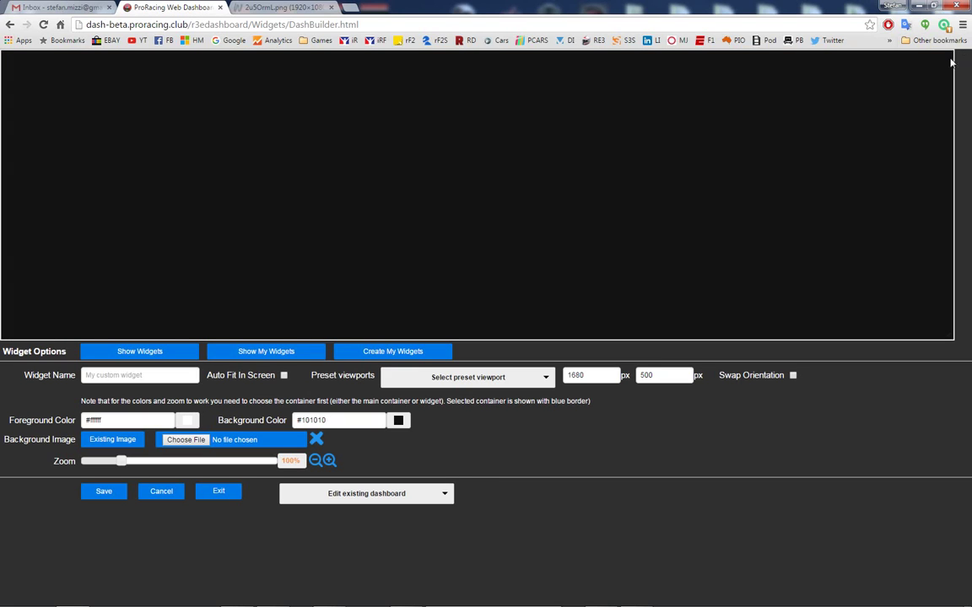
{"action": "left_click", "coordinate": [270, 352]}
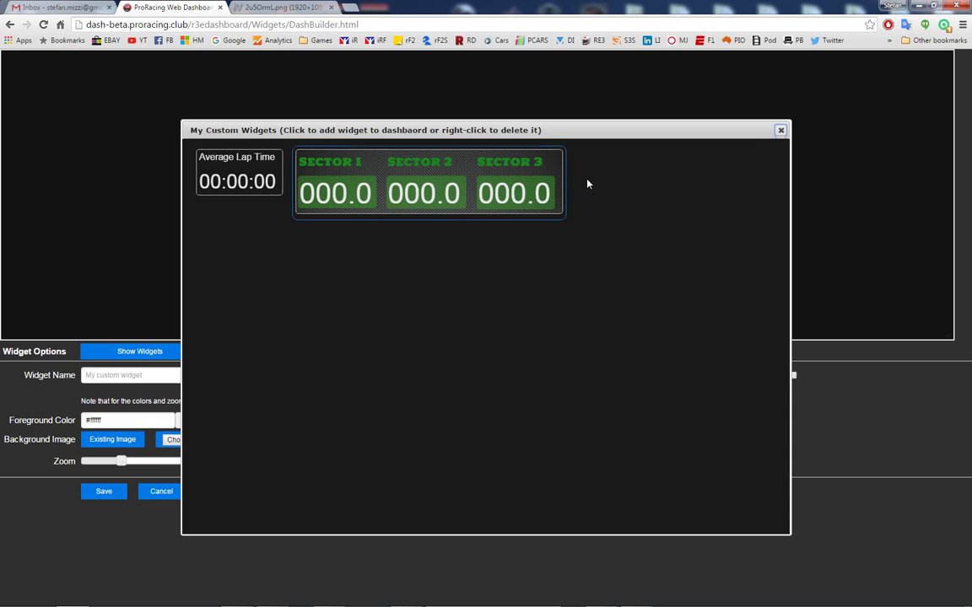
{"action": "left_click", "coordinate": [555, 211]}
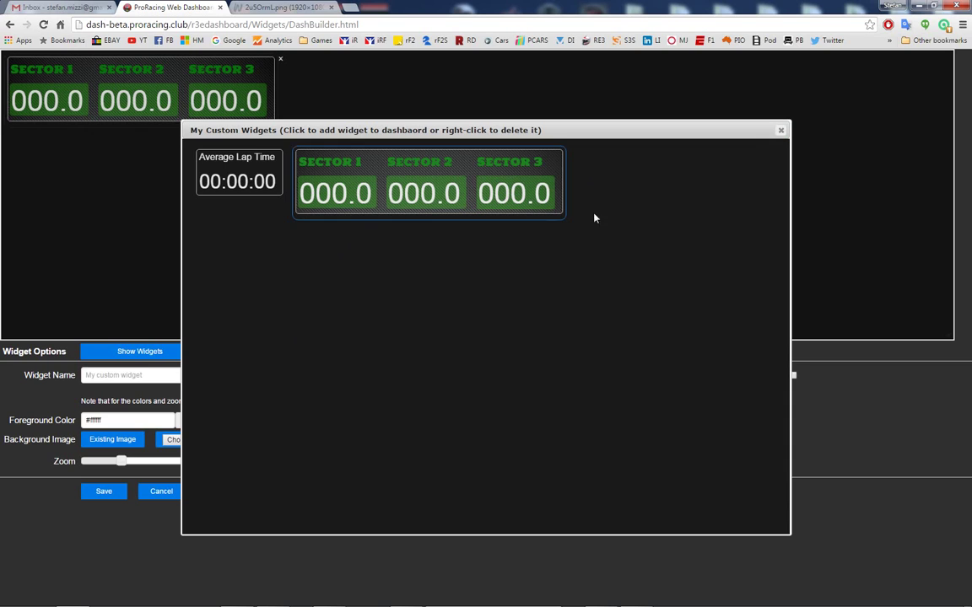
Delete the Average Lap Time widget from the custom widgets collection and close the collection.
{"action": "right_click", "coordinate": [239, 174]}
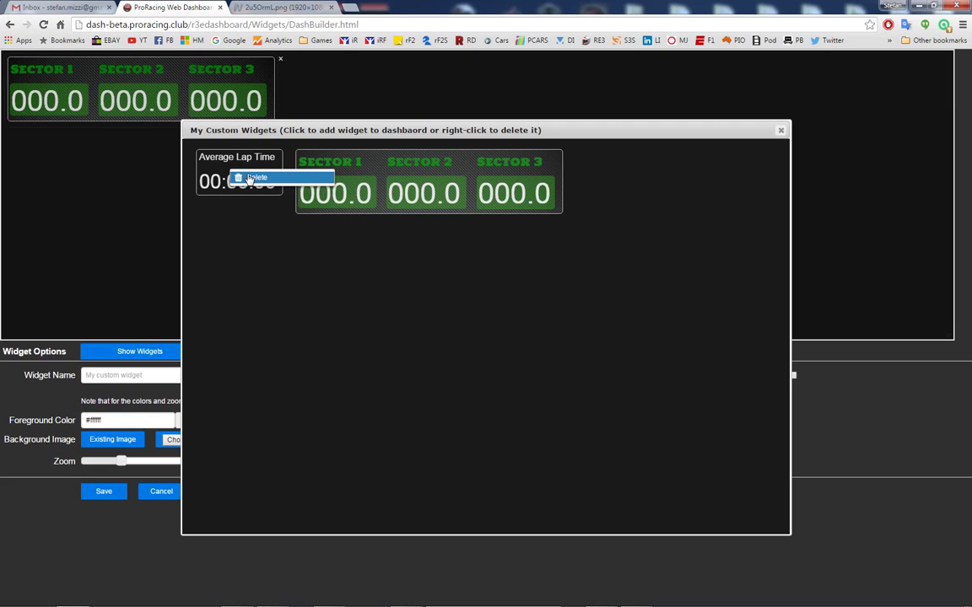
{"action": "right_click", "coordinate": [214, 170]}
{"action": "left_click", "coordinate": [254, 178]}
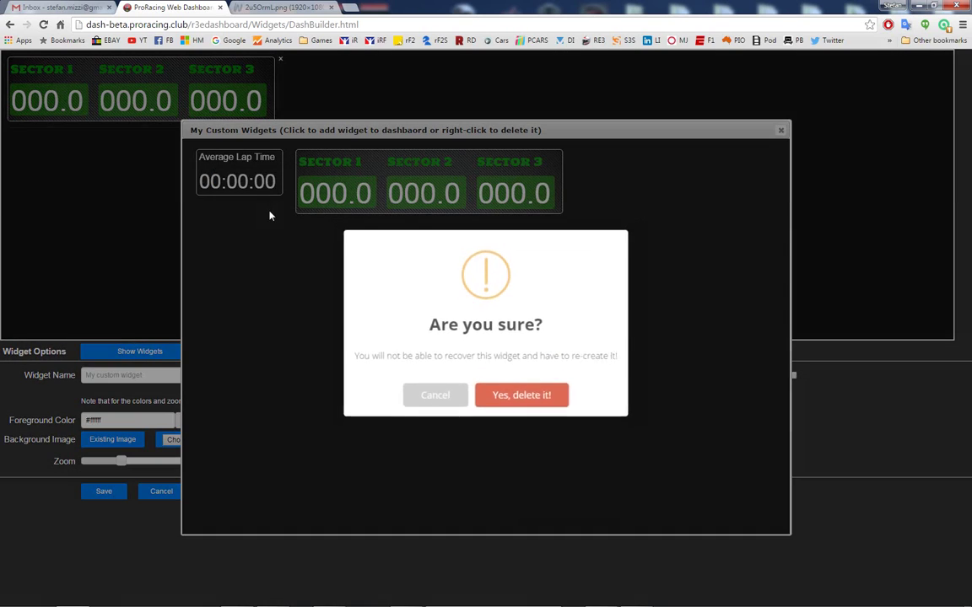
{"action": "left_click", "coordinate": [536, 402]}
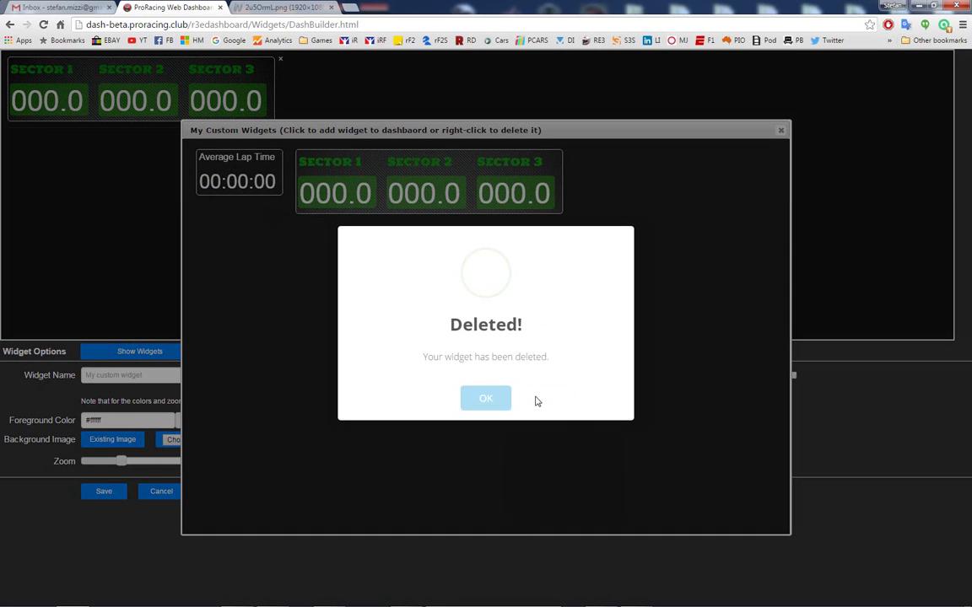
{"action": "left_click", "coordinate": [496, 401]}
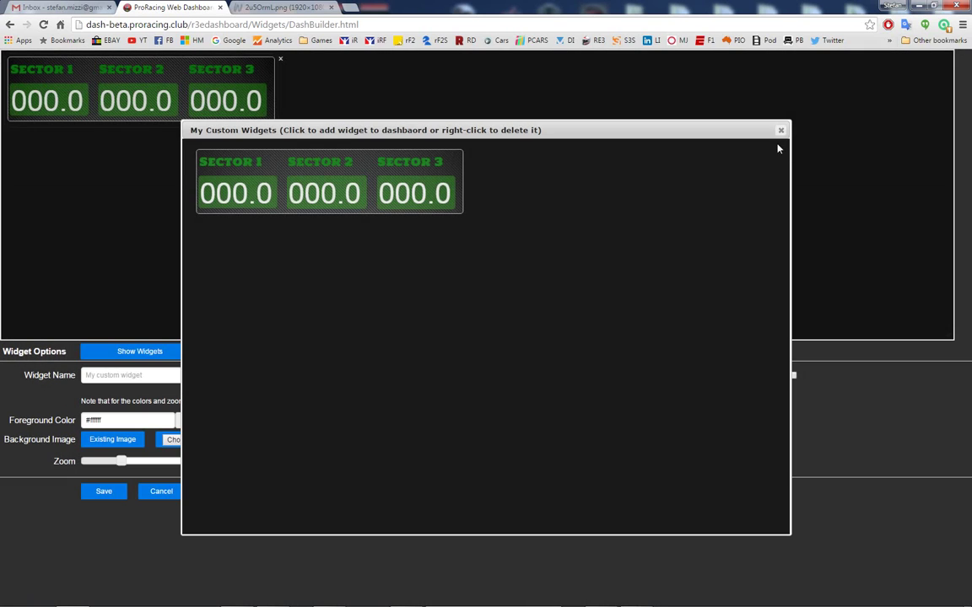
{"action": "left_click", "coordinate": [780, 131]}
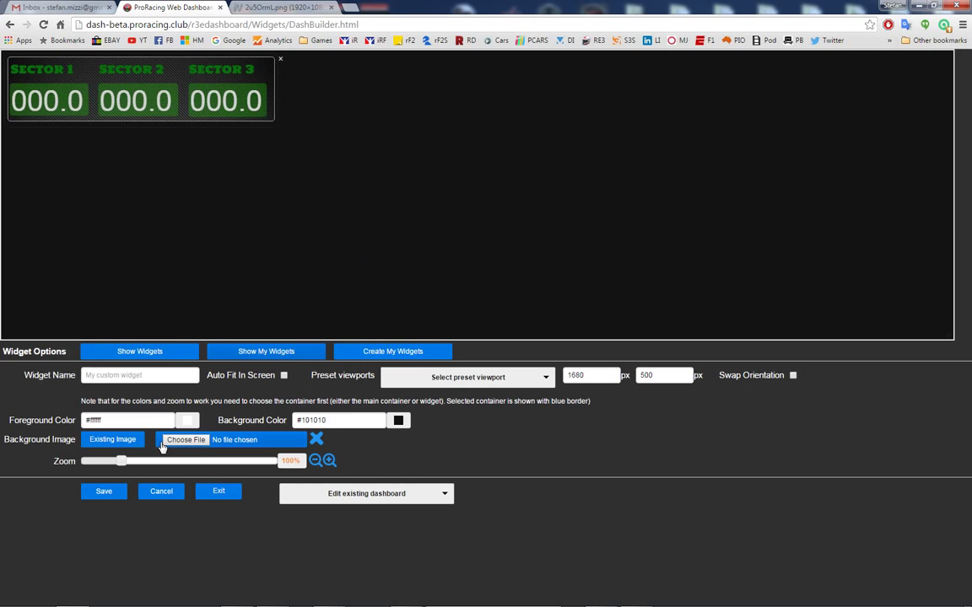
Set the dashboard background to the existing image of a black display frame with numbered colored lights on both sides.
{"action": "left_click", "coordinate": [126, 441]}
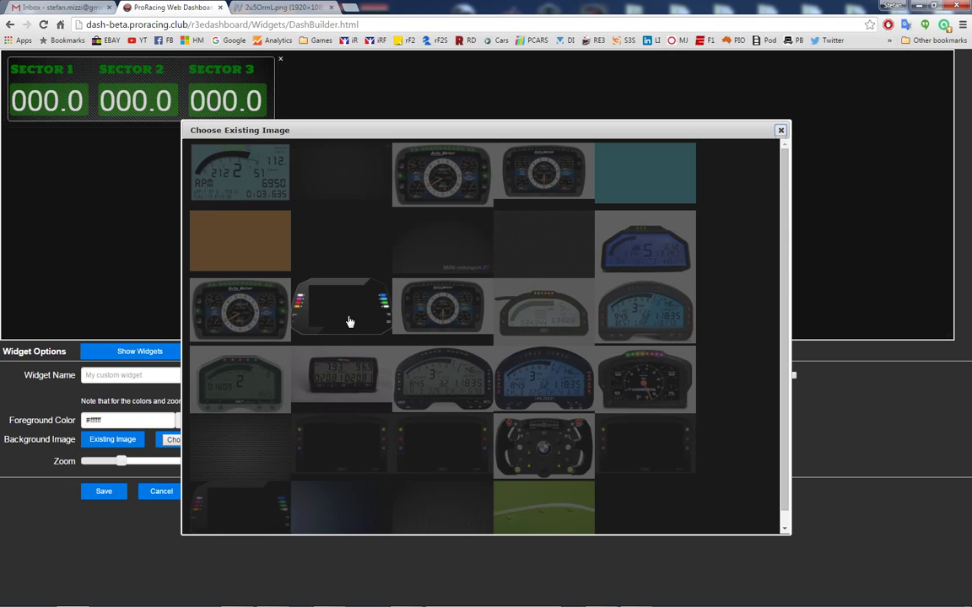
{"action": "mouse_move", "coordinate": [351, 321]}
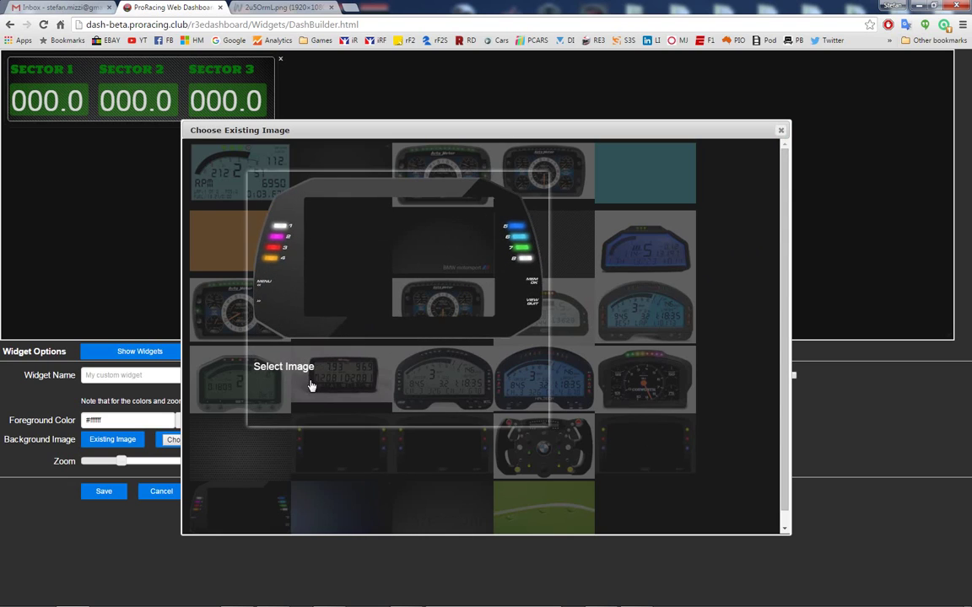
{"action": "left_click", "coordinate": [282, 366]}
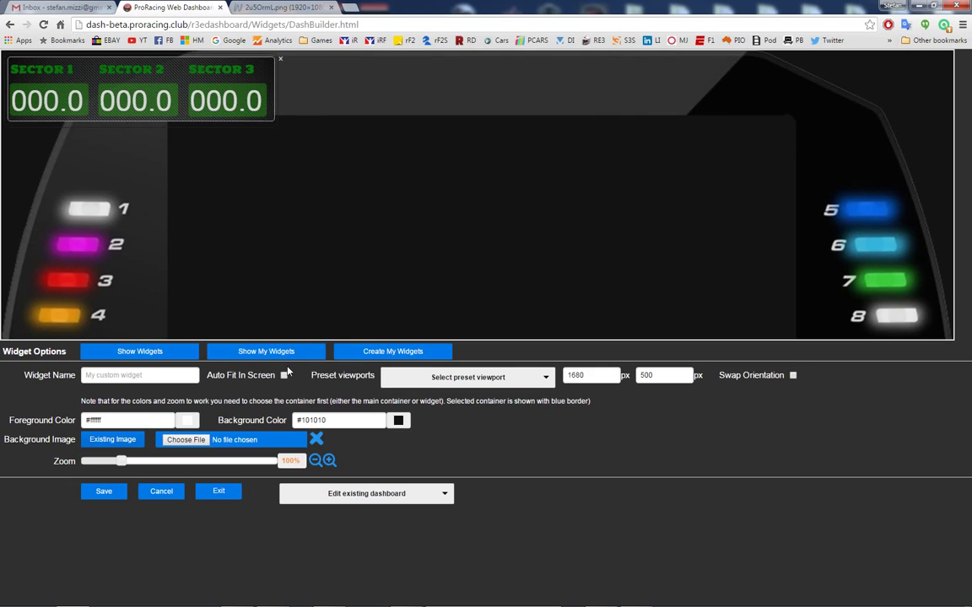
{"action": "left_click", "coordinate": [185, 439]}
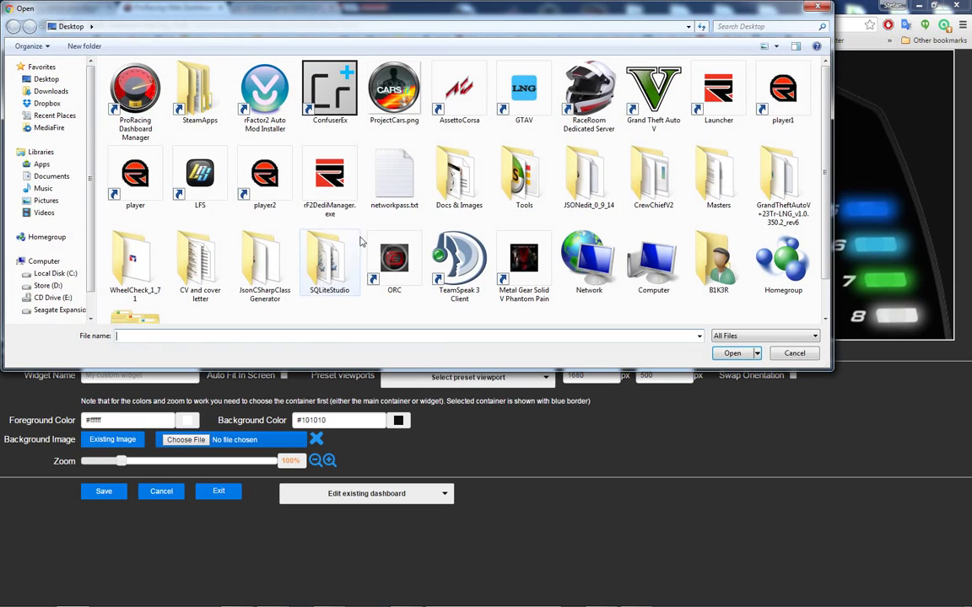
{"action": "left_click", "coordinate": [795, 353]}
Resize the dashboard to about 793 by 446 px and move the sector times widget into the middle of the display area.
{"action": "left_click_drag", "start_coordinate": [944, 336], "coordinate": [460, 309]}
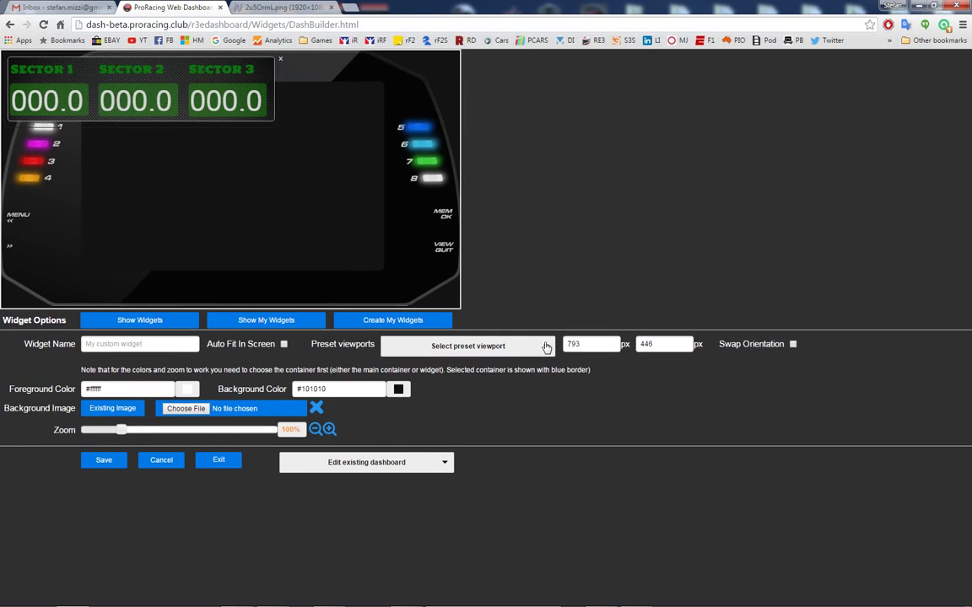
{"action": "left_click", "coordinate": [546, 346]}
{"action": "scroll", "coordinate": [550, 382], "scroll_direction": "down", "scroll_amount": 2}
{"action": "scroll", "coordinate": [550, 382], "scroll_direction": "down", "scroll_amount": 5}
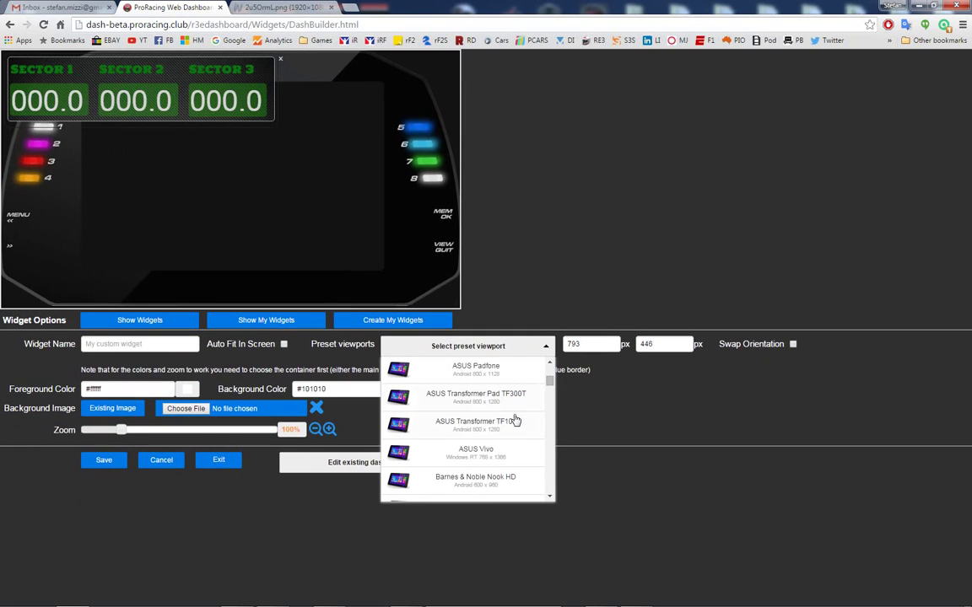
{"action": "left_click", "coordinate": [358, 171]}
{"action": "left_click_drag", "start_coordinate": [167, 115], "coordinate": [258, 202]}
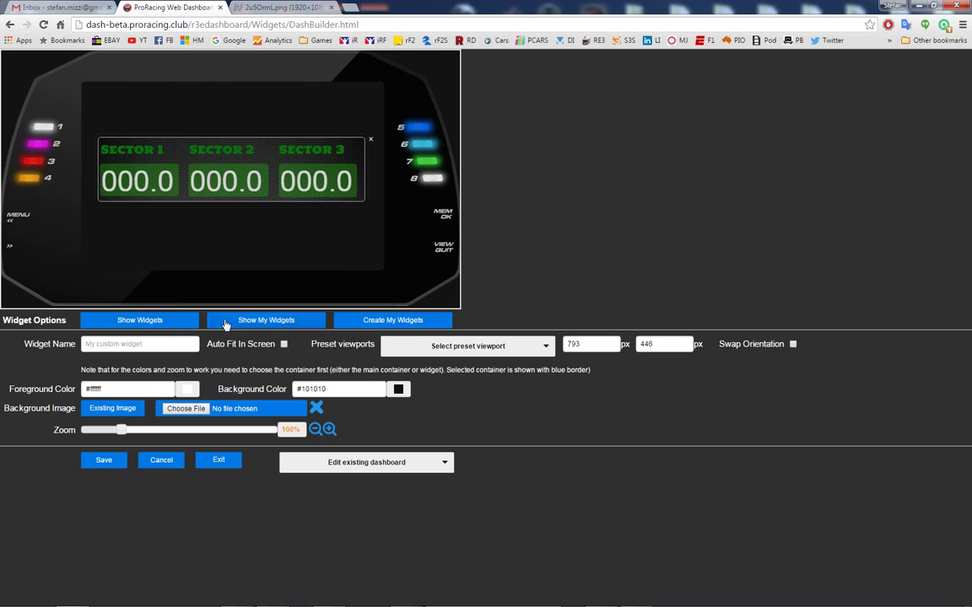
Add the Best Lap, Current Lap and Previous Lap widgets and arrange them in a row above the sector times widget.
{"action": "left_click", "coordinate": [162, 323]}
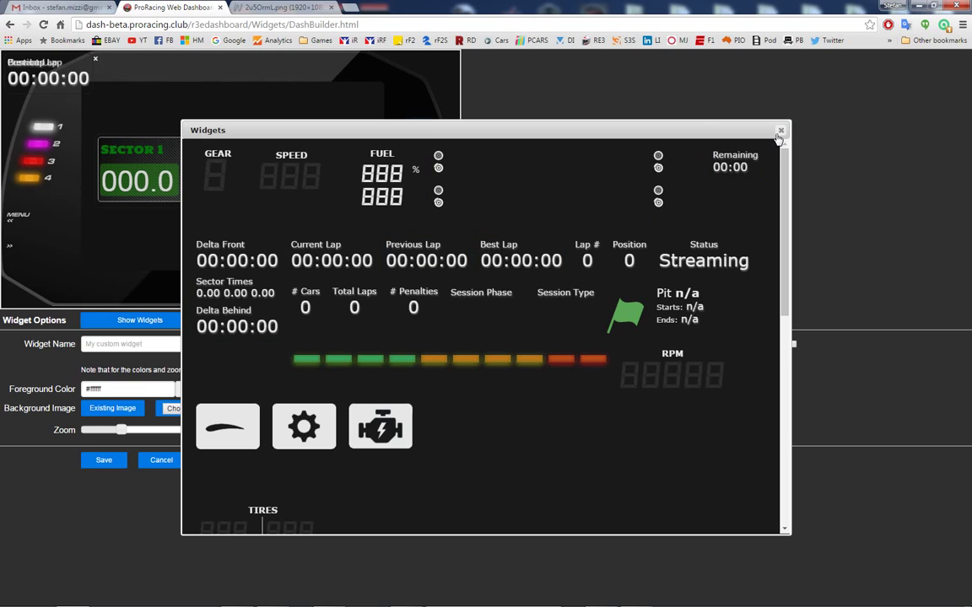
{"action": "left_click", "coordinate": [781, 131]}
{"action": "left_click_drag", "start_coordinate": [53, 67], "coordinate": [296, 149]}
{"action": "left_click_drag", "start_coordinate": [272, 110], "coordinate": [133, 100]}
{"action": "left_click_drag", "start_coordinate": [66, 75], "coordinate": [323, 110]}
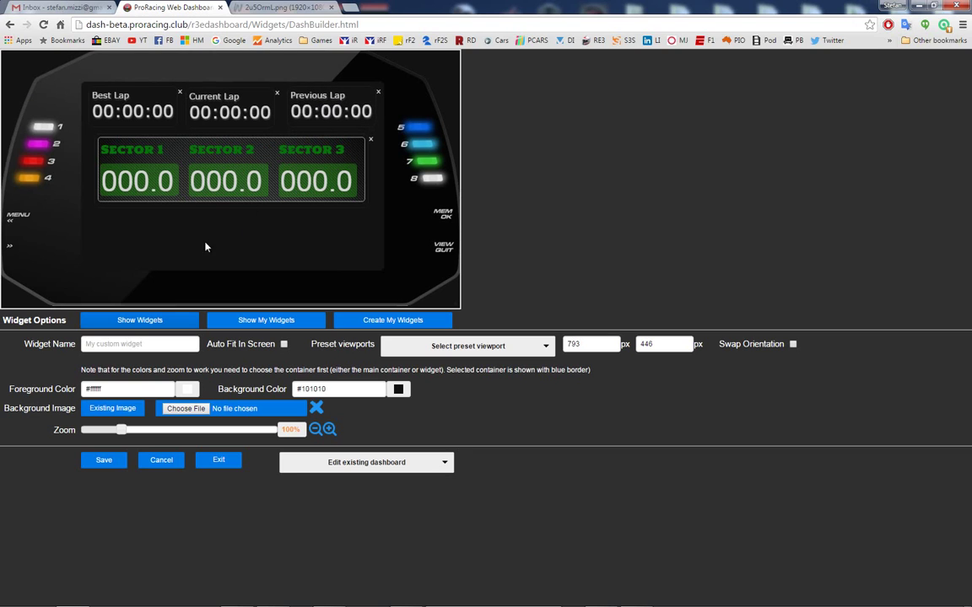
Add the green flag, Gear, Speed and Fuel widgets to the dashboard from the standard widgets.
{"action": "left_click", "coordinate": [251, 324]}
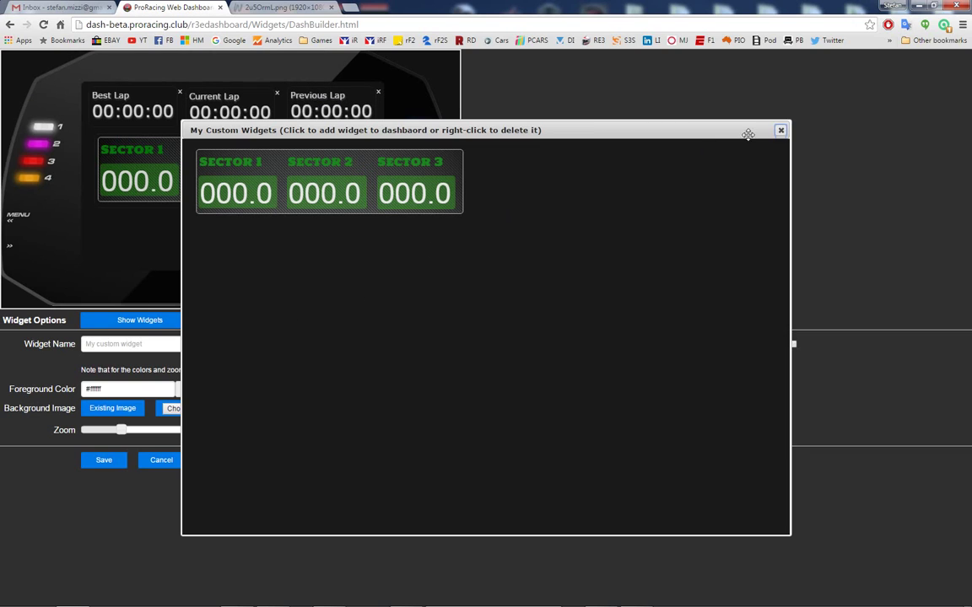
{"action": "left_click", "coordinate": [780, 130]}
{"action": "left_click", "coordinate": [176, 321]}
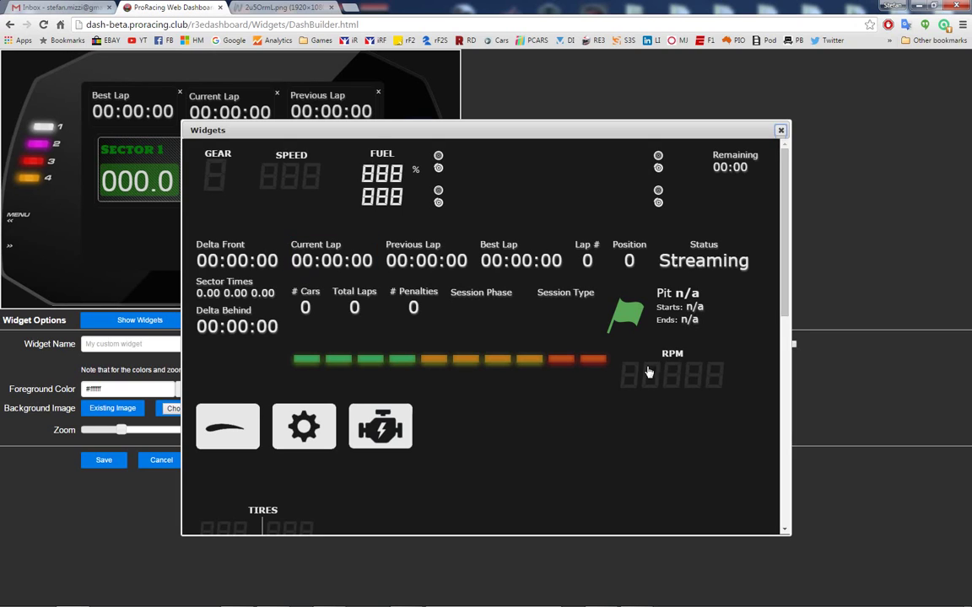
{"action": "left_click", "coordinate": [625, 314]}
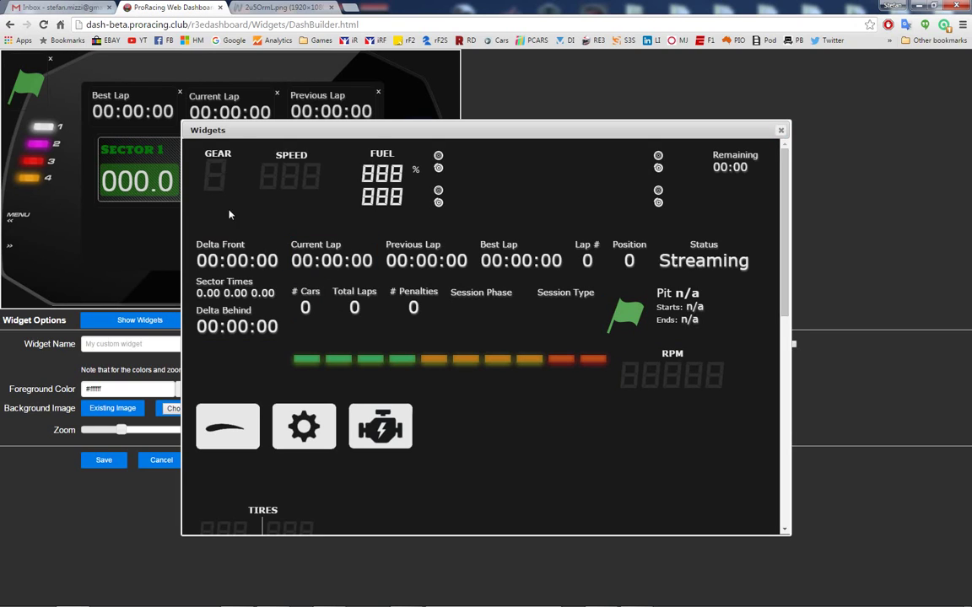
{"action": "left_click", "coordinate": [213, 177]}
{"action": "left_click", "coordinate": [293, 175]}
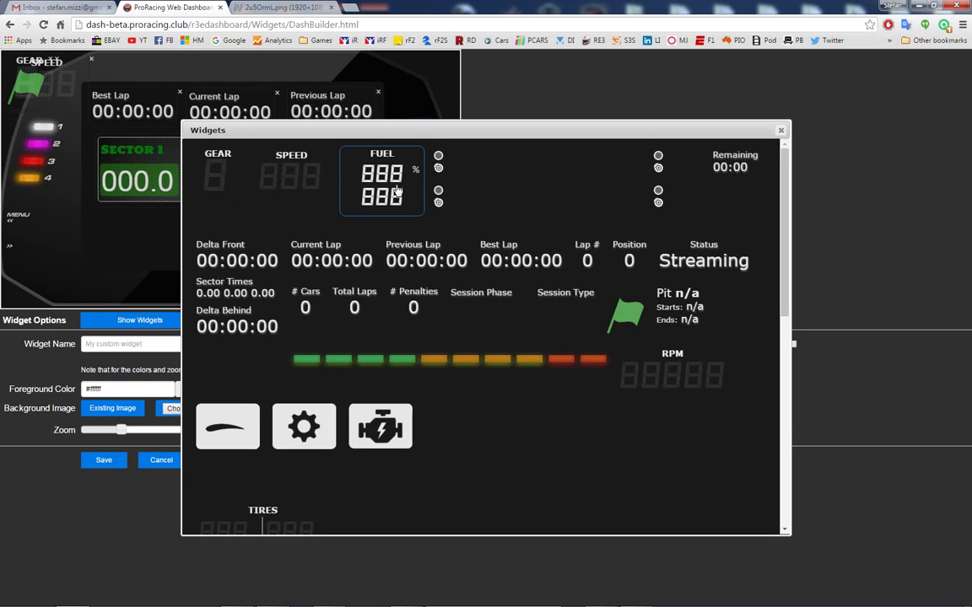
{"action": "left_click", "coordinate": [399, 194]}
{"action": "left_click", "coordinate": [780, 130]}
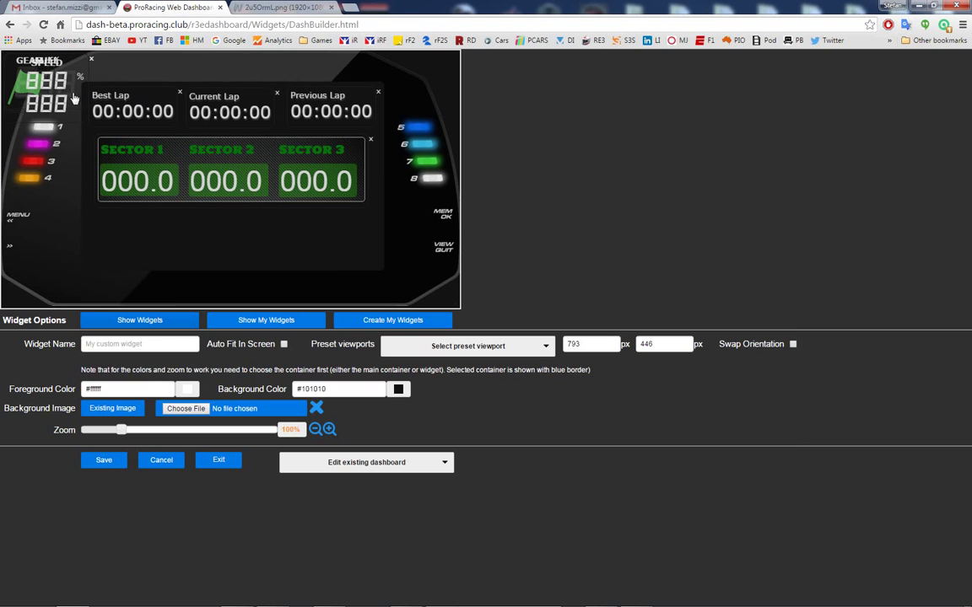
Arrange the green flag, Gear, Speed and Fuel widgets in a row below the sector times widget, inside the display area.
{"action": "left_click_drag", "start_coordinate": [69, 91], "coordinate": [372, 254]}
{"action": "left_click_drag", "start_coordinate": [49, 89], "coordinate": [242, 252]}
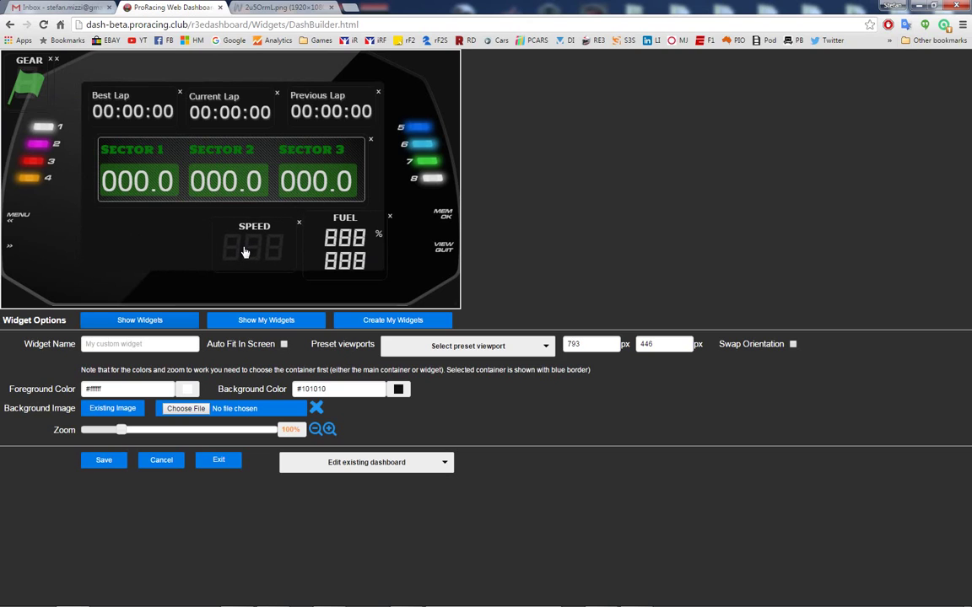
{"action": "left_click_drag", "start_coordinate": [245, 252], "coordinate": [248, 244]}
{"action": "left_click_drag", "start_coordinate": [30, 81], "coordinate": [174, 237]}
{"action": "left_click_drag", "start_coordinate": [28, 83], "coordinate": [118, 247]}
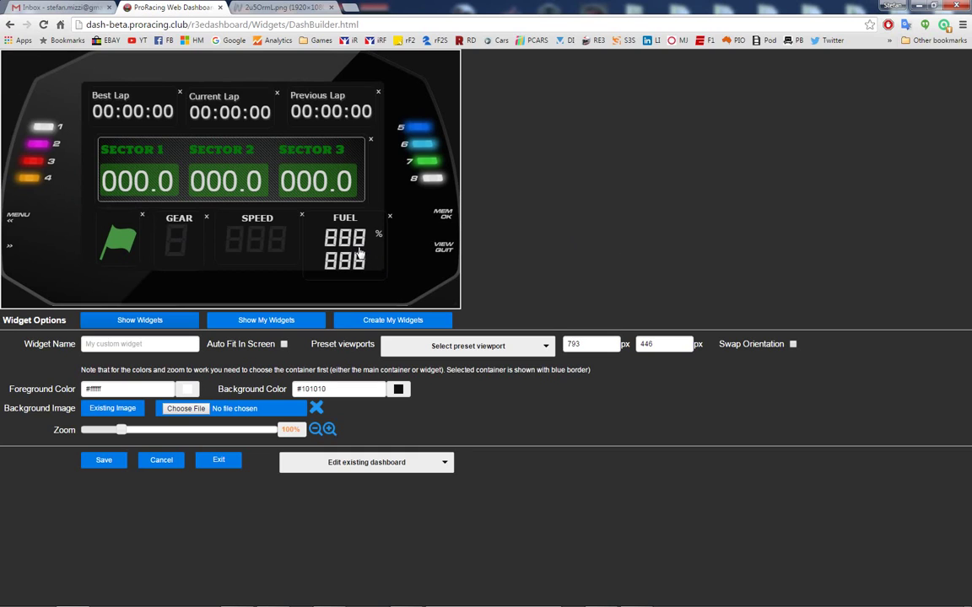
{"action": "left_click_drag", "start_coordinate": [366, 243], "coordinate": [366, 241]}
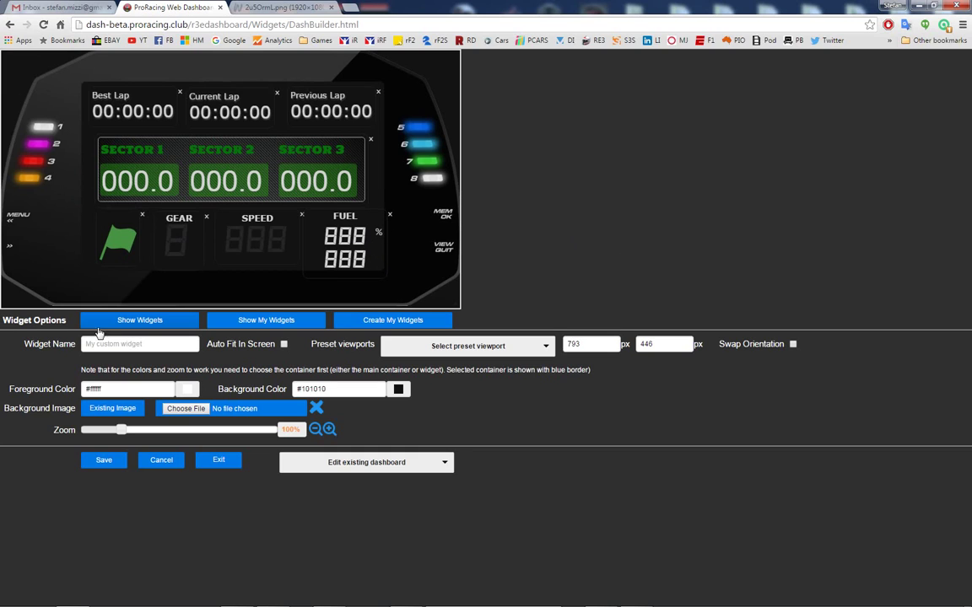
Name the dashboard "My Widget", enable Auto Fit In Screen and save it.
{"action": "left_click", "coordinate": [93, 344]}
{"action": "type", "text": "My Widhget"}
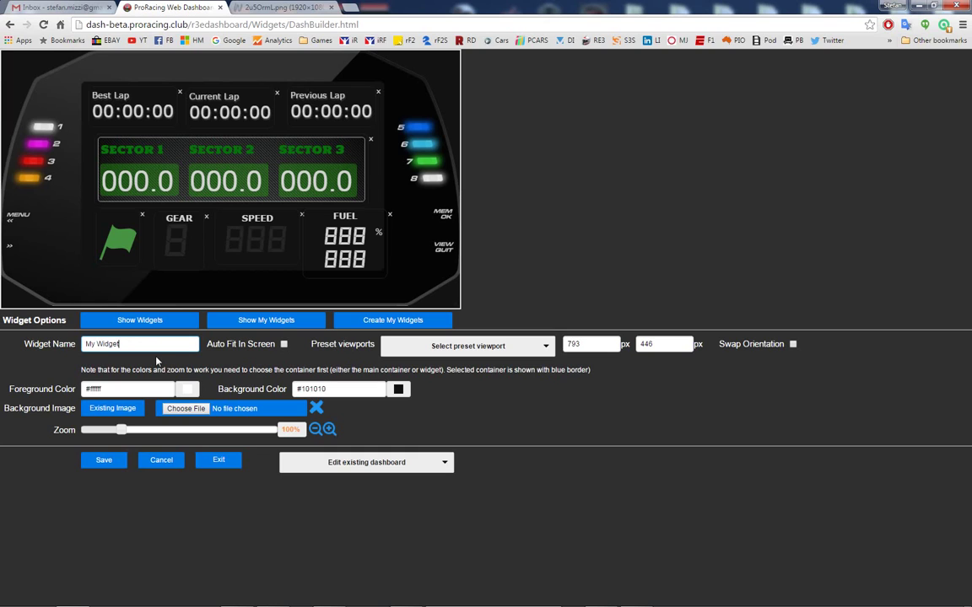
{"action": "left_click", "coordinate": [285, 346]}
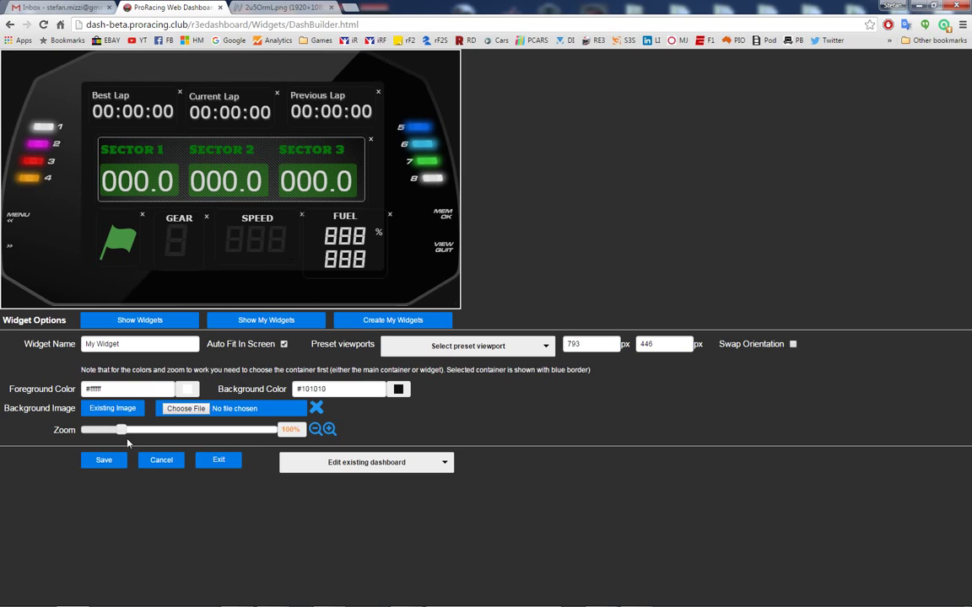
{"action": "left_click", "coordinate": [123, 459]}
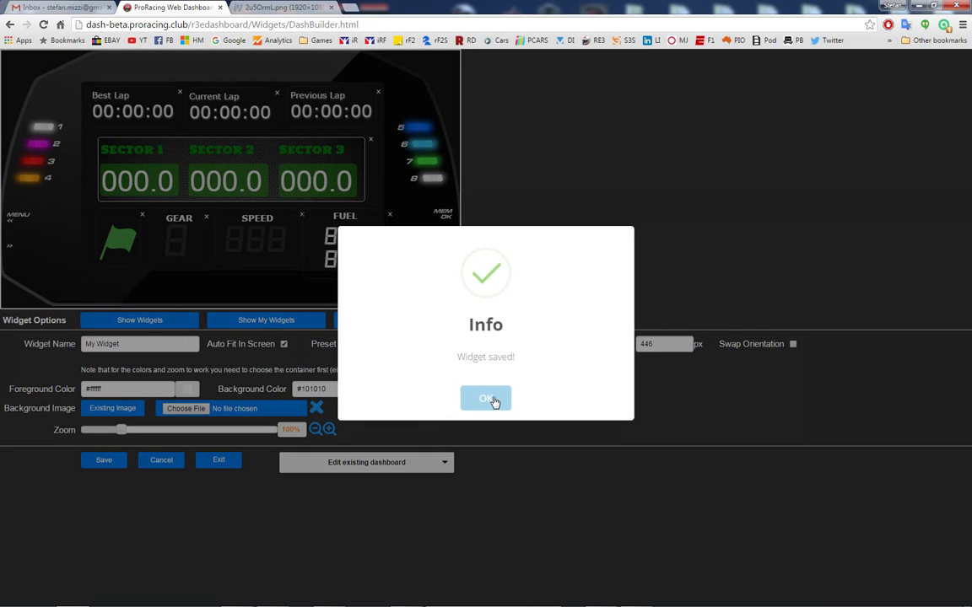
{"action": "left_click", "coordinate": [494, 402]}
Exit the dashboard builder and open My Widgets to view the saved dashboard full size.
{"action": "left_click", "coordinate": [219, 460]}
{"action": "left_click", "coordinate": [456, 161]}
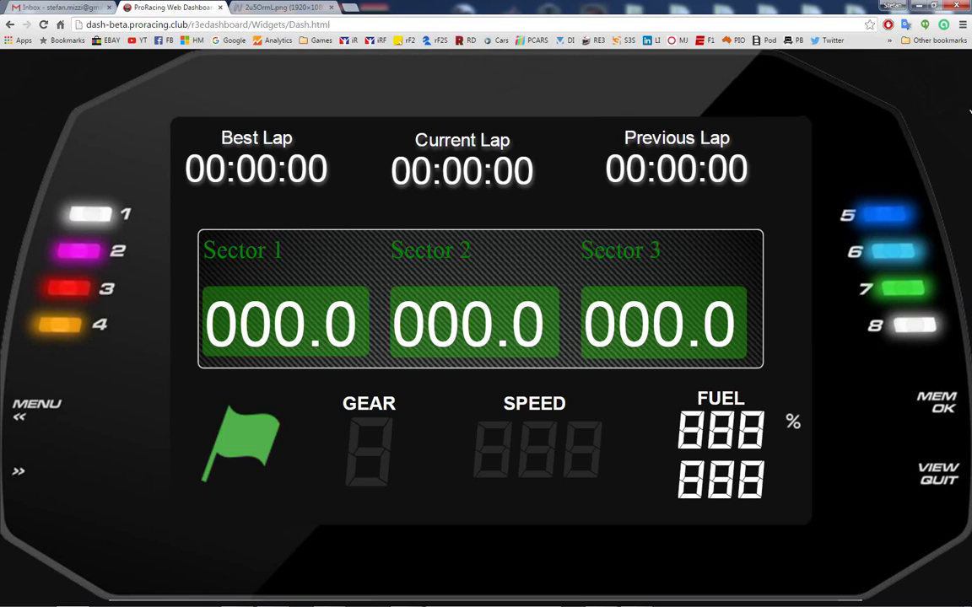
{"action": "mouse_move", "coordinate": [487, 74]}
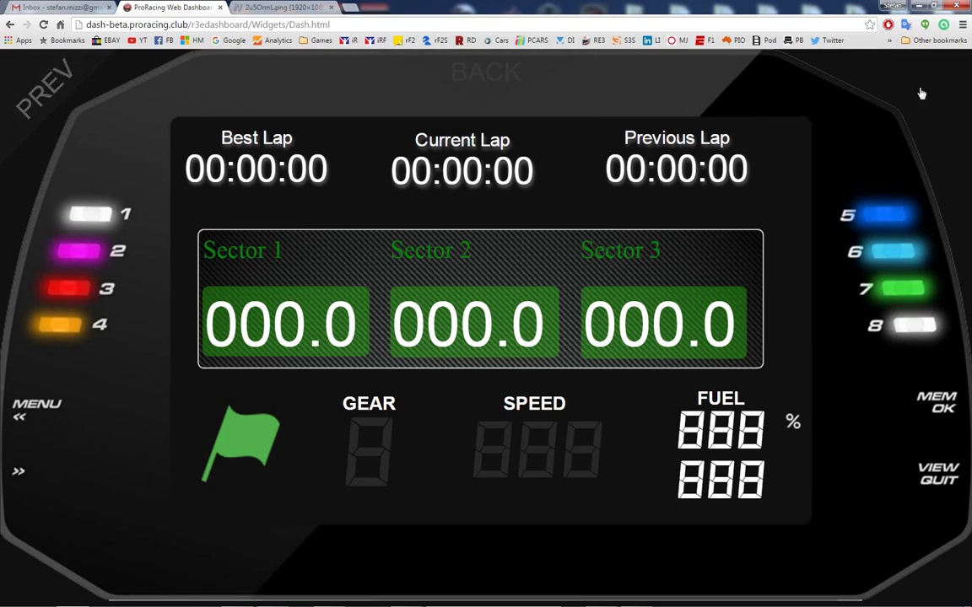
Try advancing to the next custom dashboard, and reopen My Widgets from the dashboard selection page.
{"action": "left_click", "coordinate": [943, 91]}
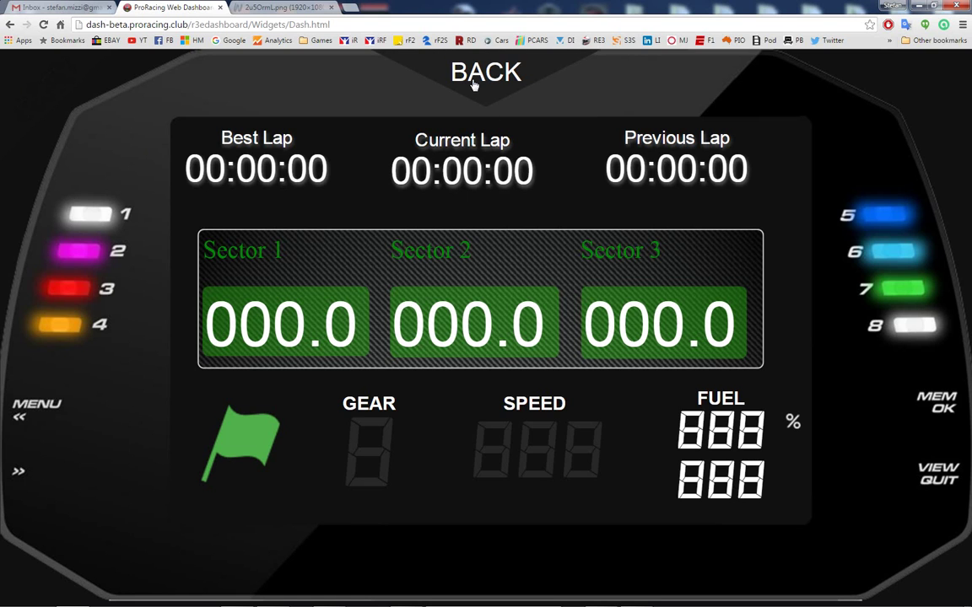
{"action": "left_click", "coordinate": [475, 84]}
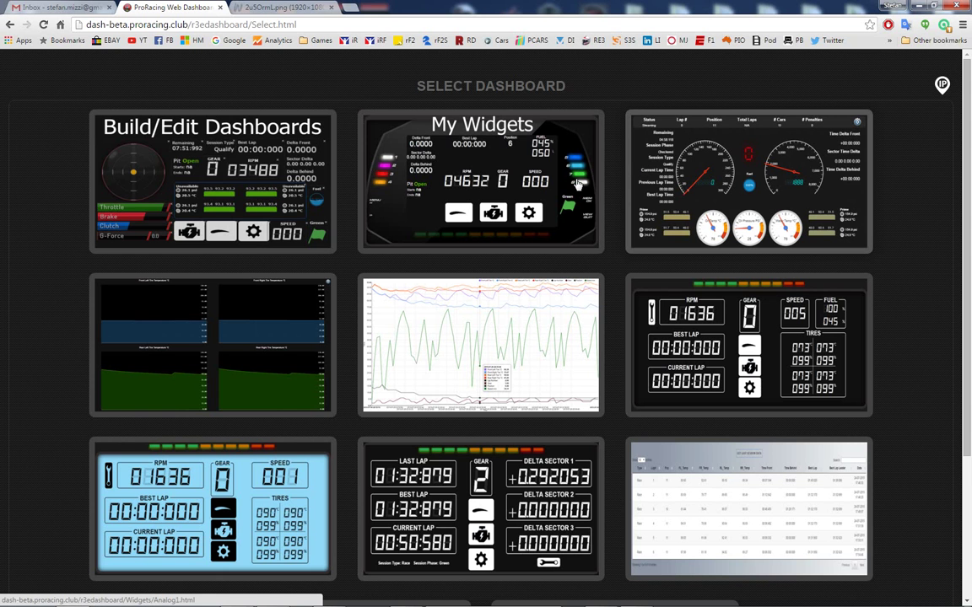
{"action": "left_click", "coordinate": [522, 192]}
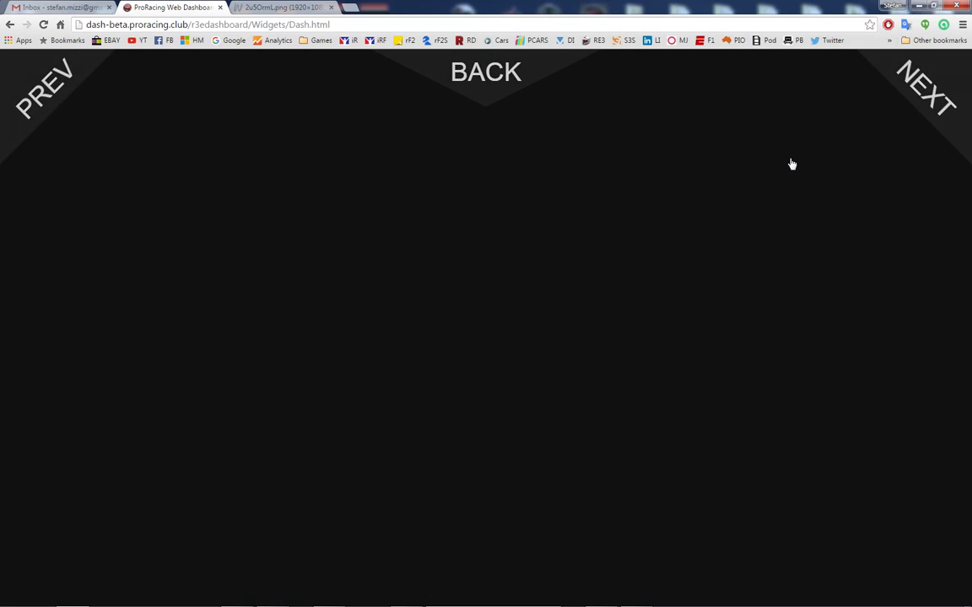